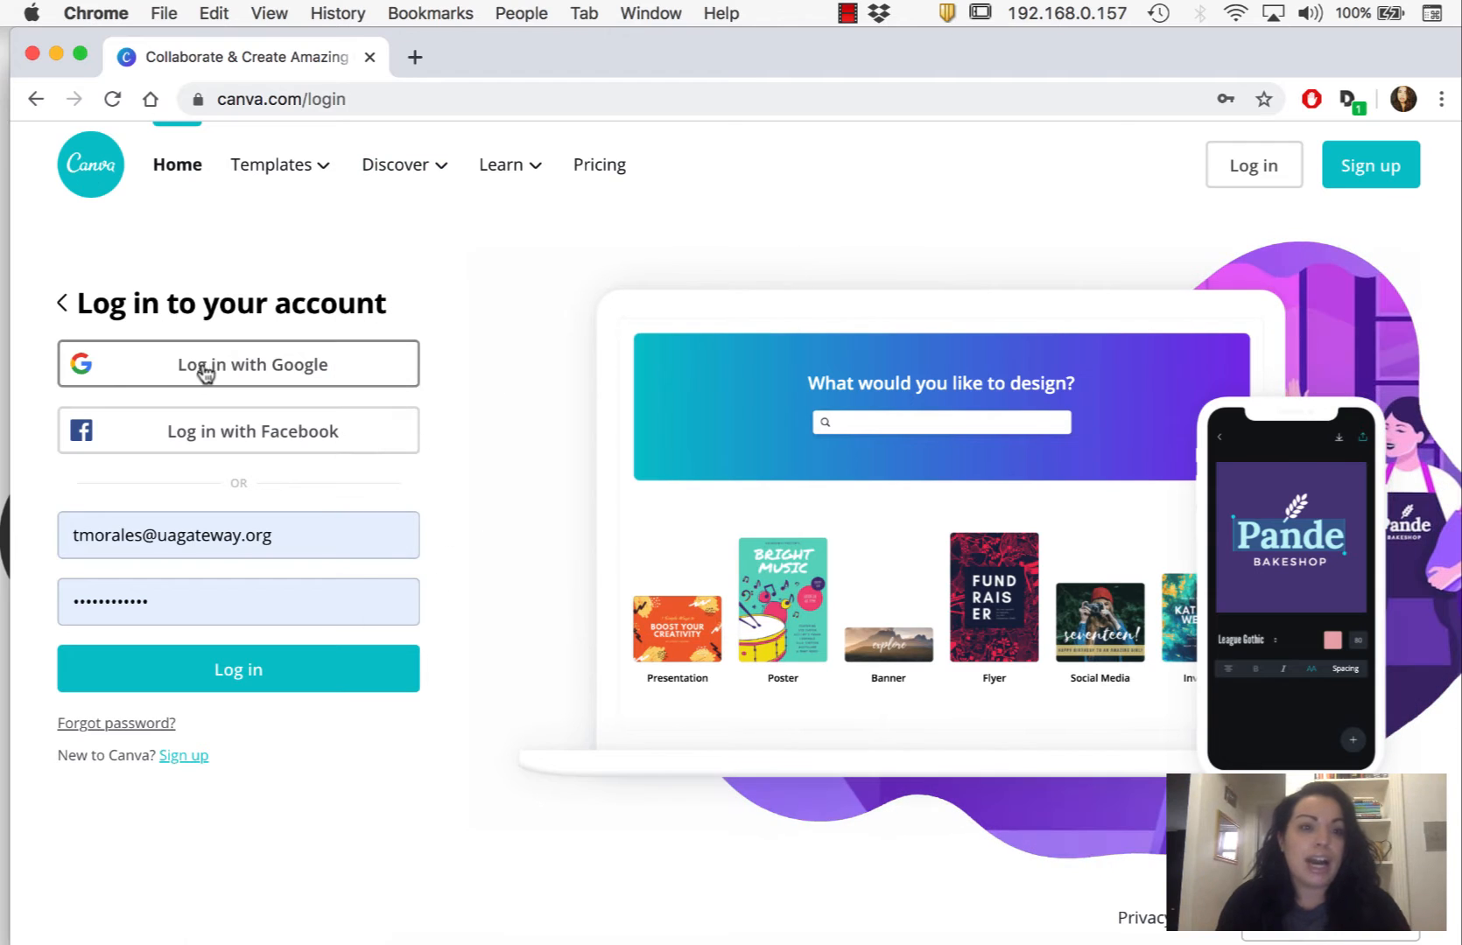
- Log in to the account, search for business card designs and create a blank Business Card
{"action": "left_click", "coordinate": [206, 666]}
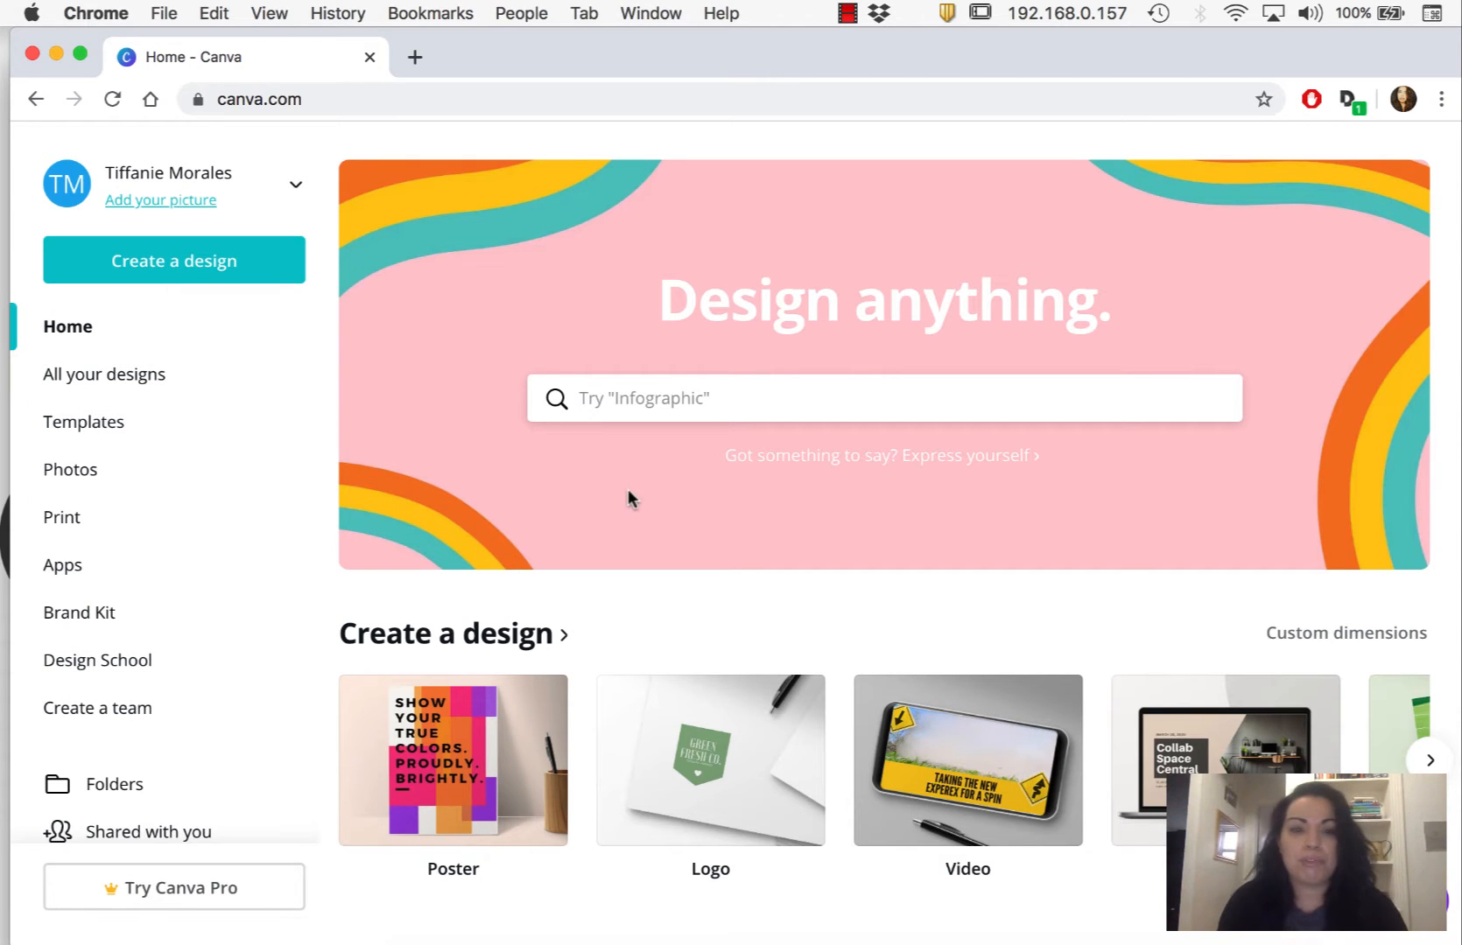
{"action": "left_click", "coordinate": [667, 408]}
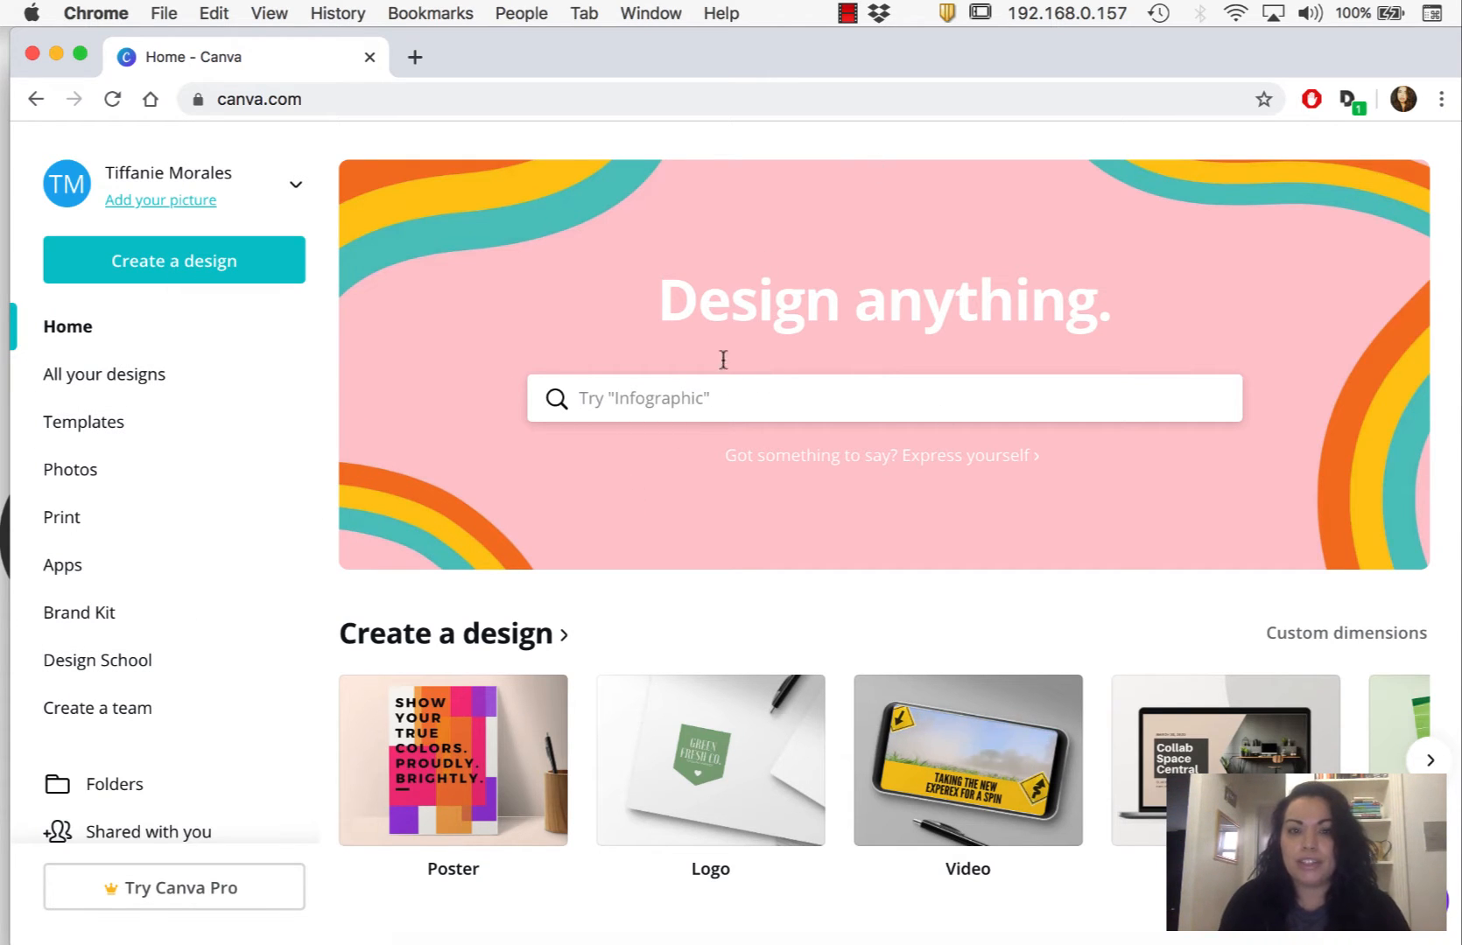
{"action": "left_click", "coordinate": [737, 394]}
{"action": "type", "text": "business car"}
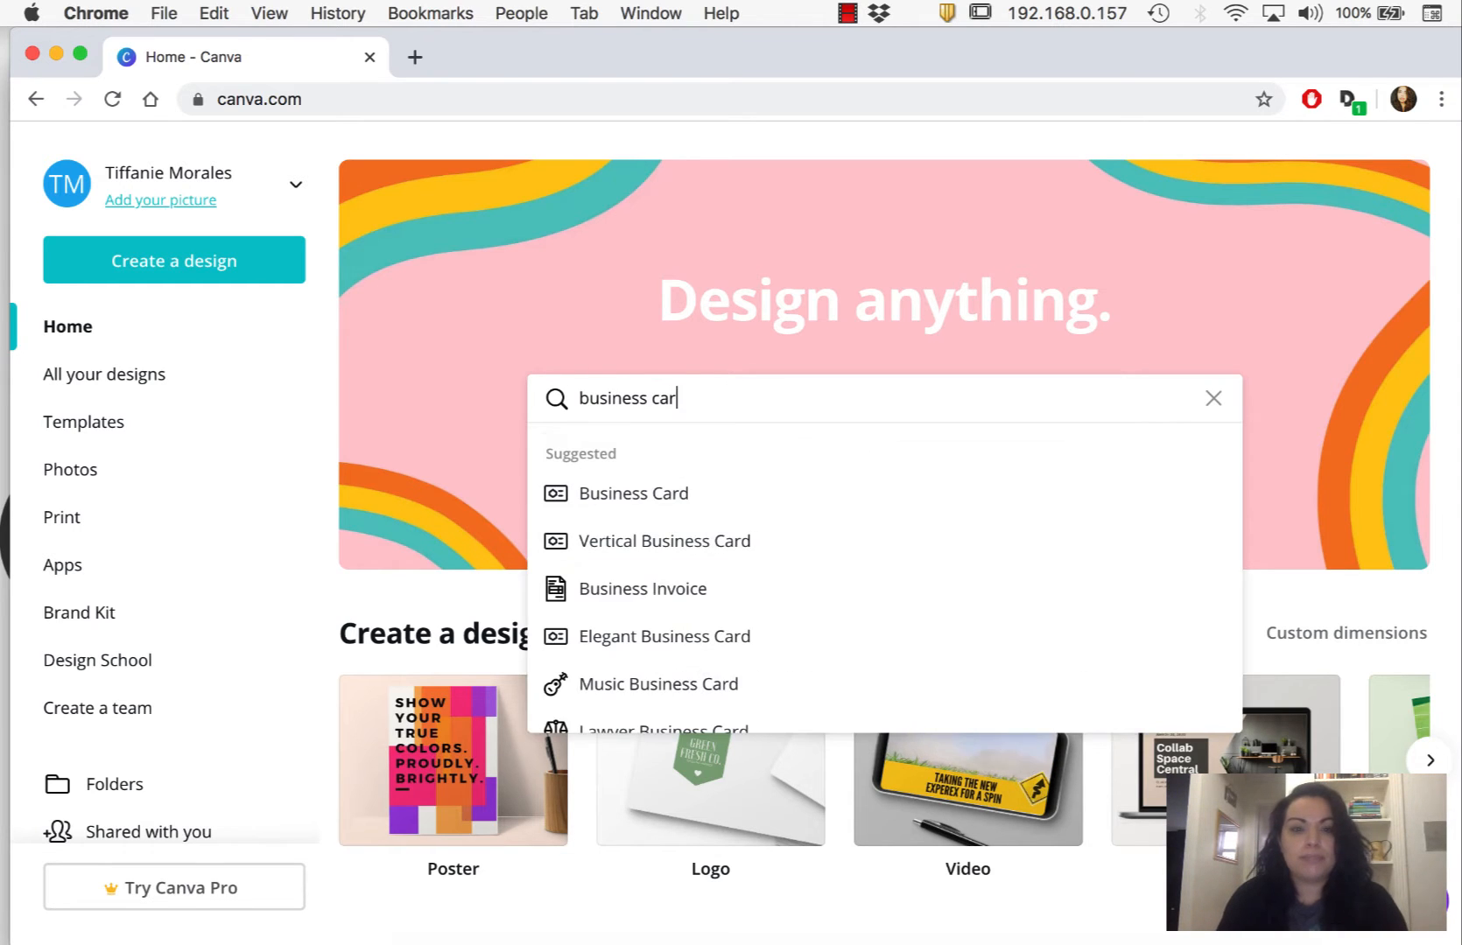
{"action": "left_click", "coordinate": [663, 506]}
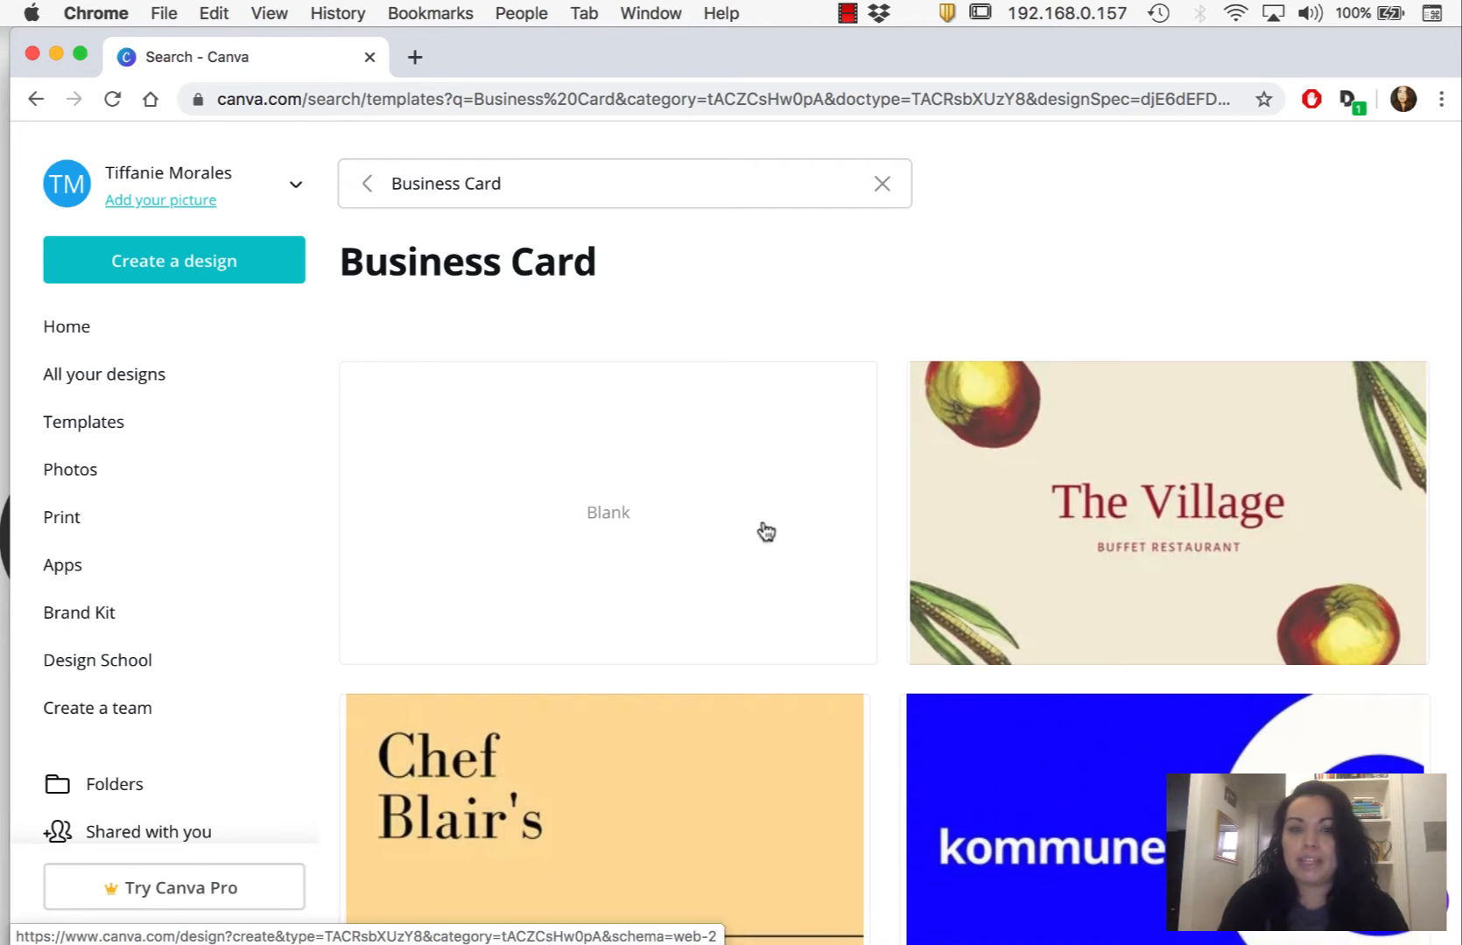
{"action": "left_click", "coordinate": [604, 527]}
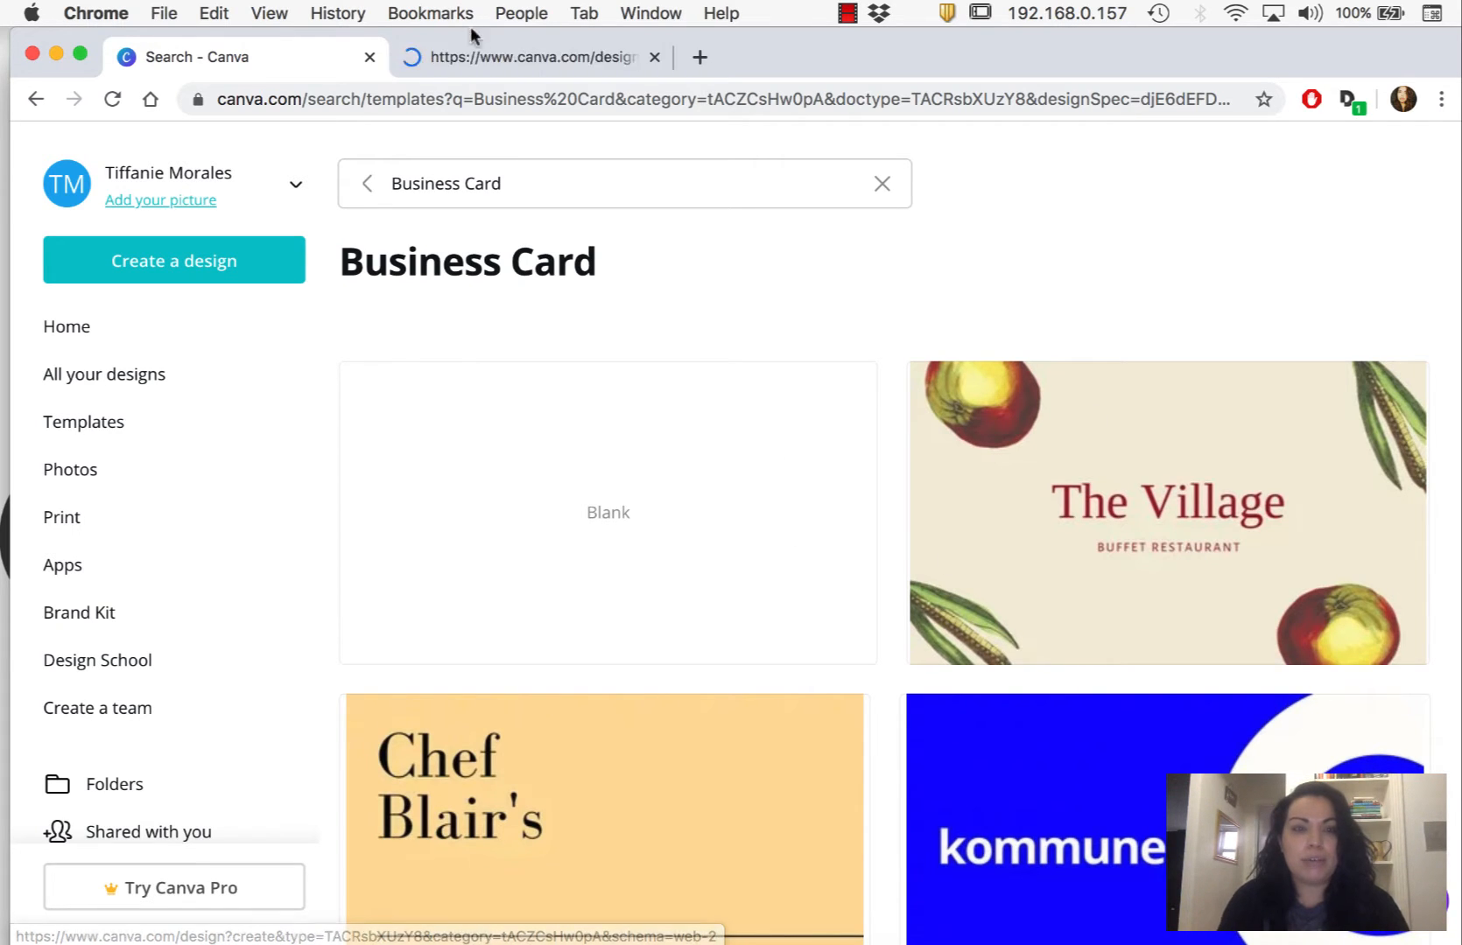
{"action": "left_click", "coordinate": [484, 58]}
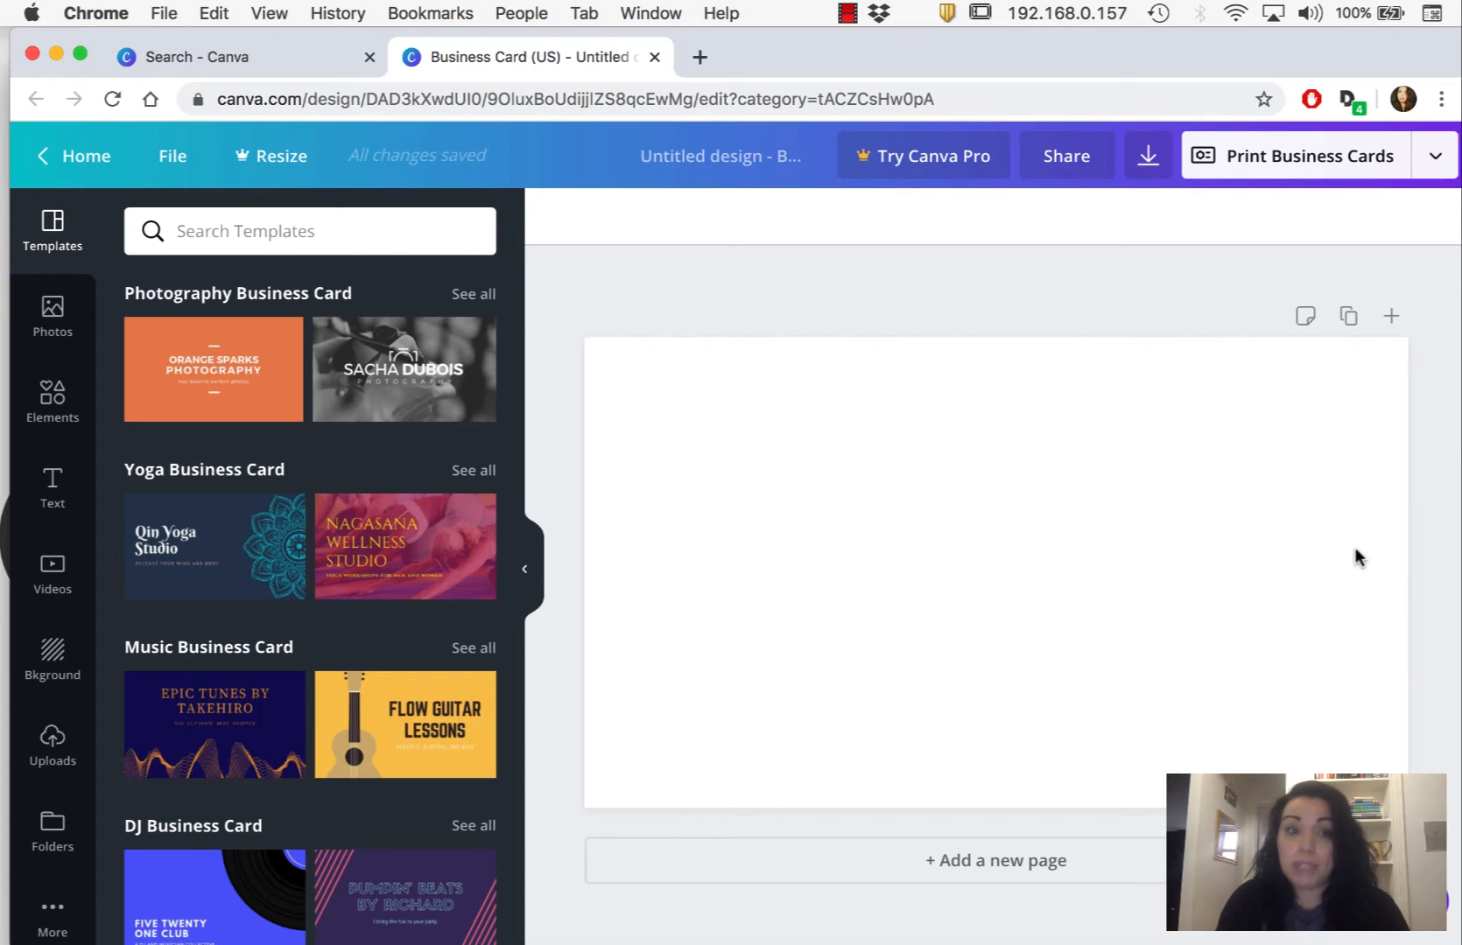
- Browse the business card template categories and show all Freelancer Business Card templates
{"action": "scroll", "coordinate": [300, 437], "scroll_direction": "down", "scroll_amount": 2}
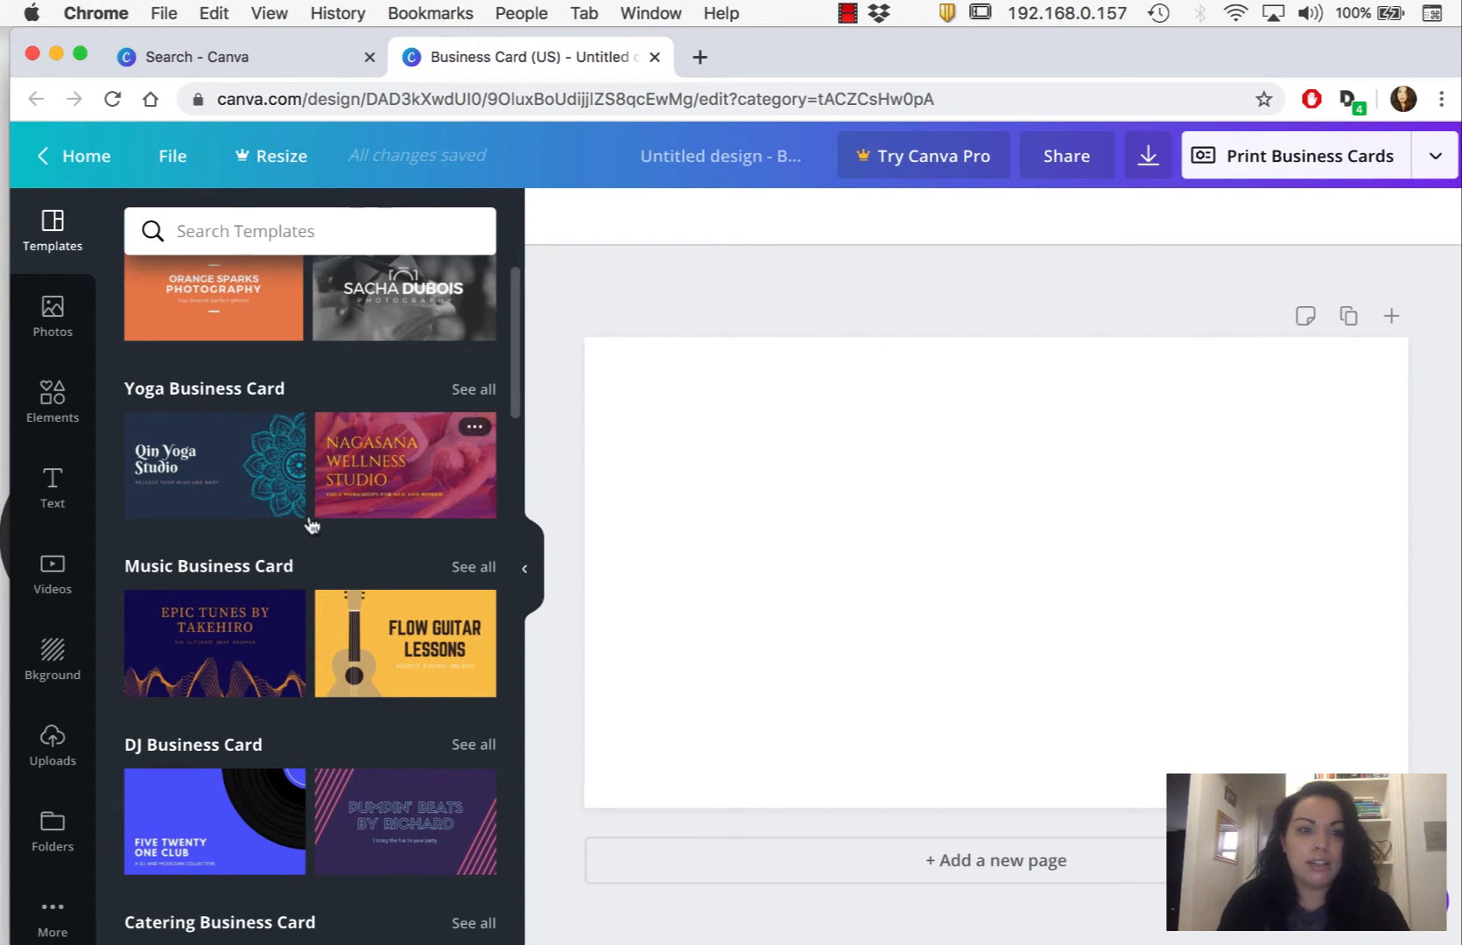
{"action": "scroll", "coordinate": [392, 597], "scroll_direction": "down", "scroll_amount": 8}
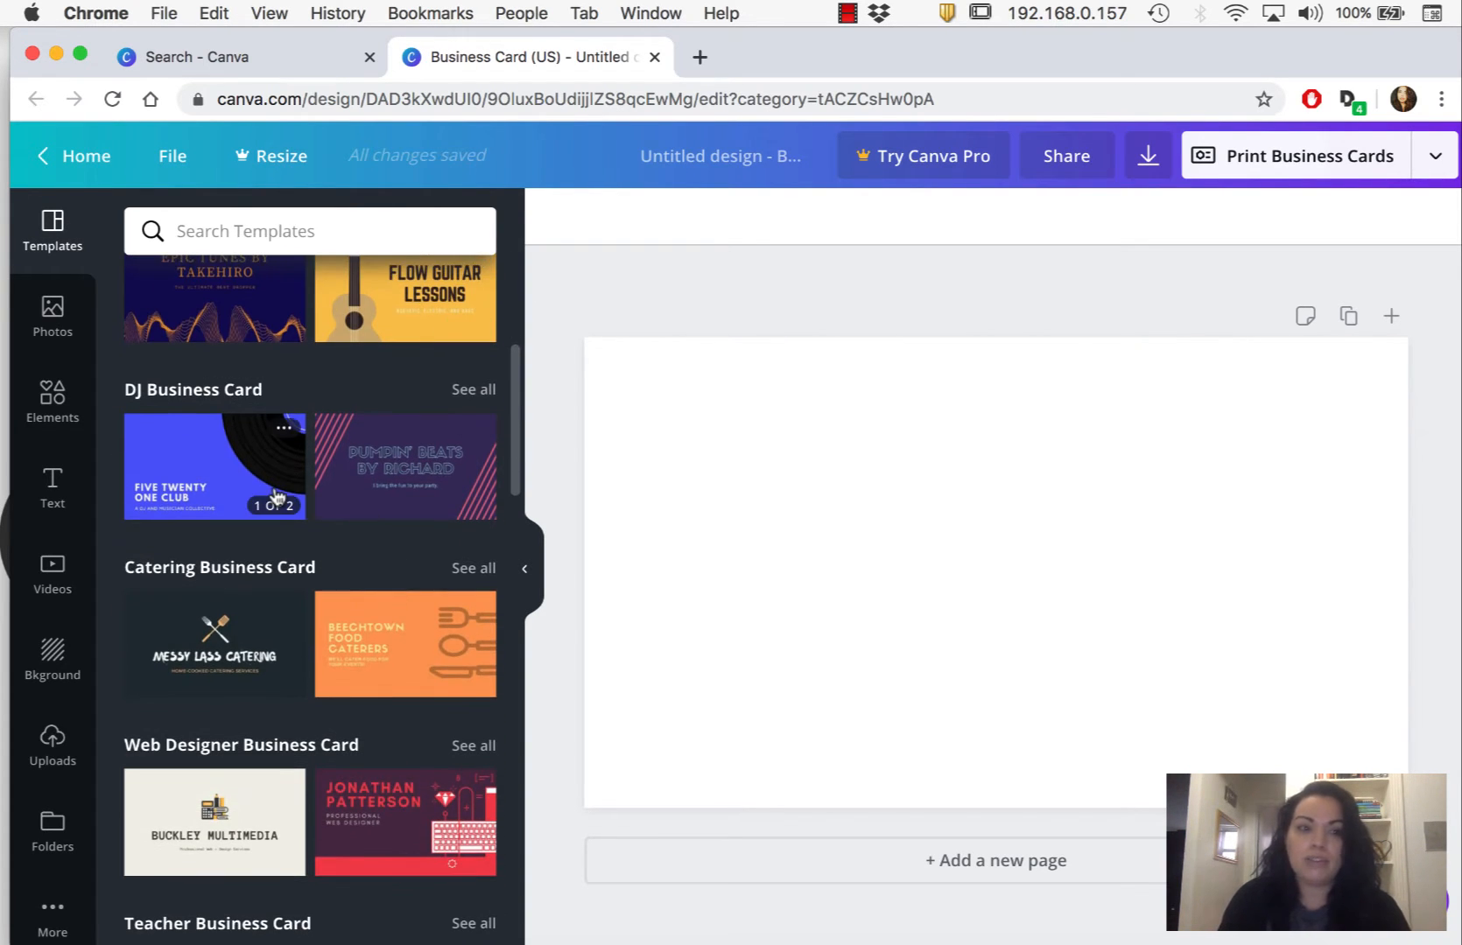
{"action": "scroll", "coordinate": [418, 480], "scroll_direction": "down", "scroll_amount": 3}
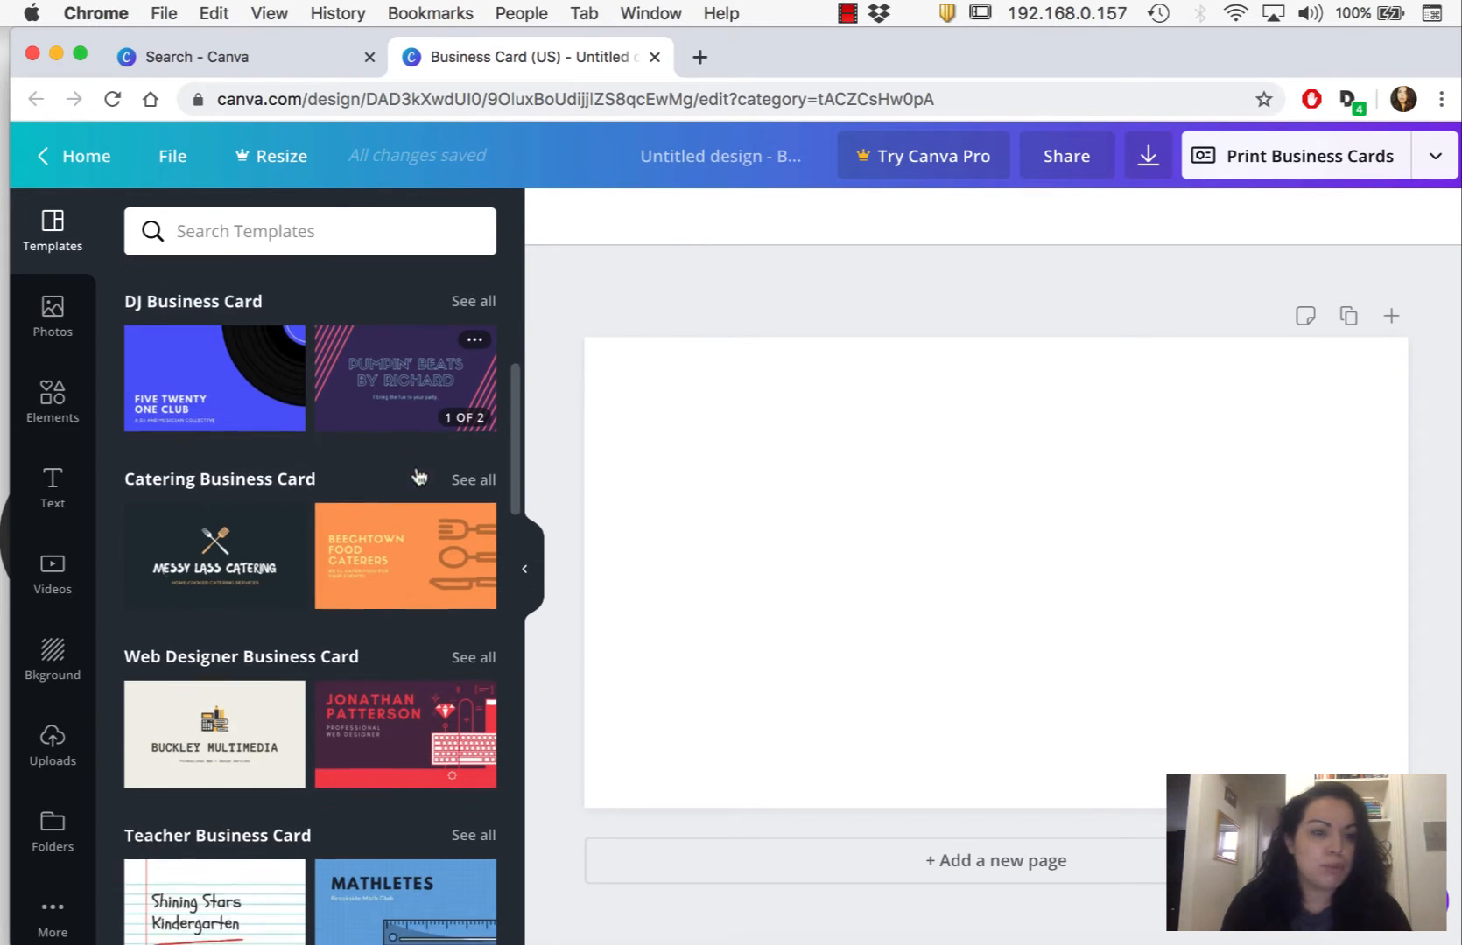
{"action": "scroll", "coordinate": [262, 603], "scroll_direction": "down", "scroll_amount": 3}
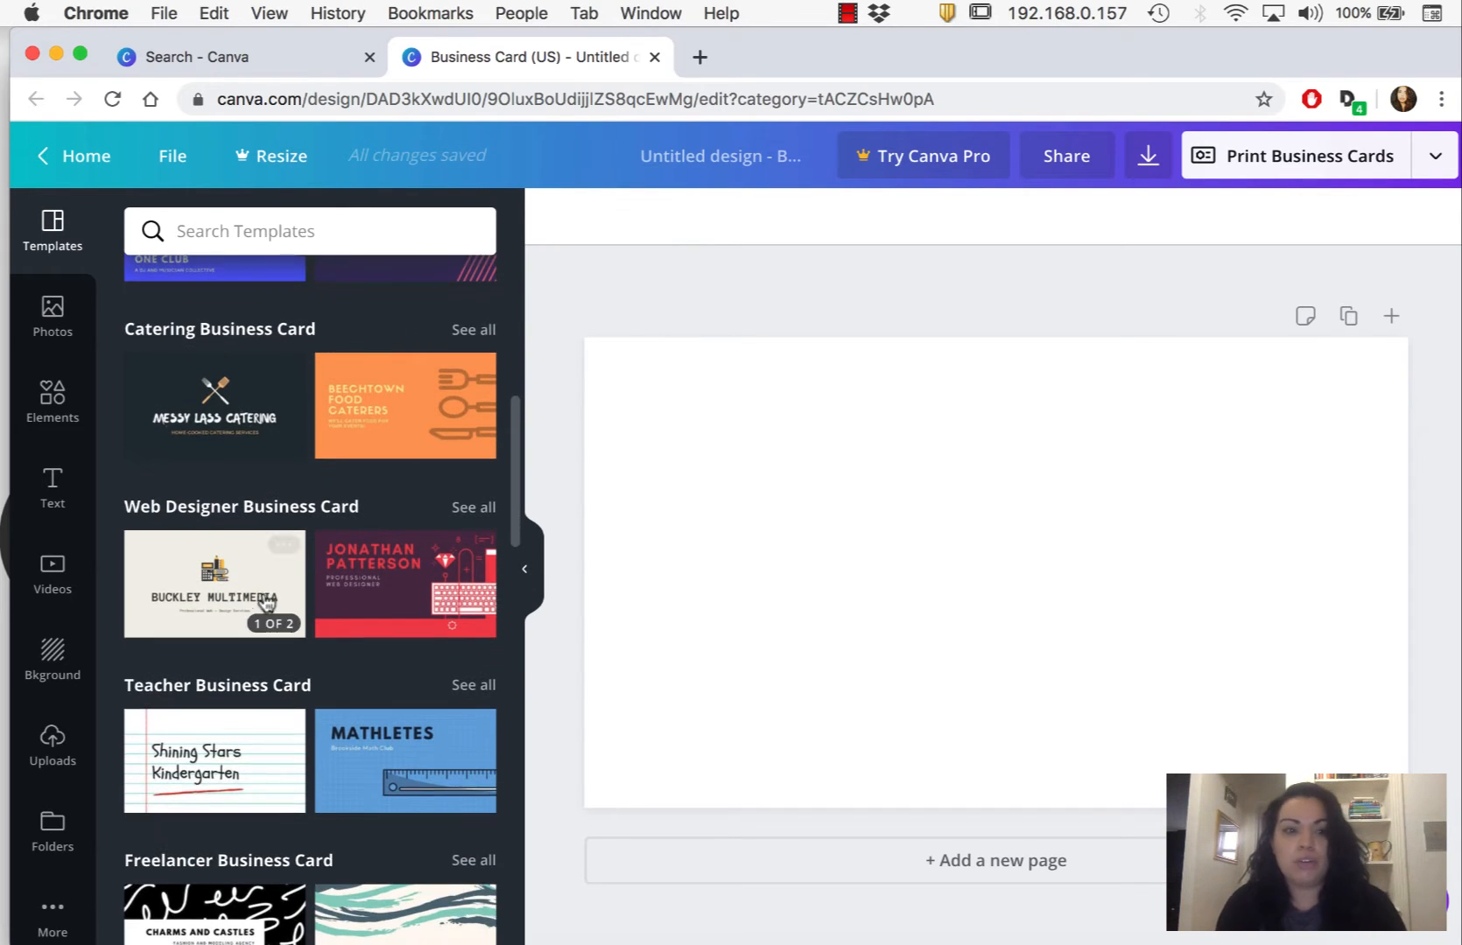
{"action": "scroll", "coordinate": [337, 745], "scroll_direction": "down", "scroll_amount": 3}
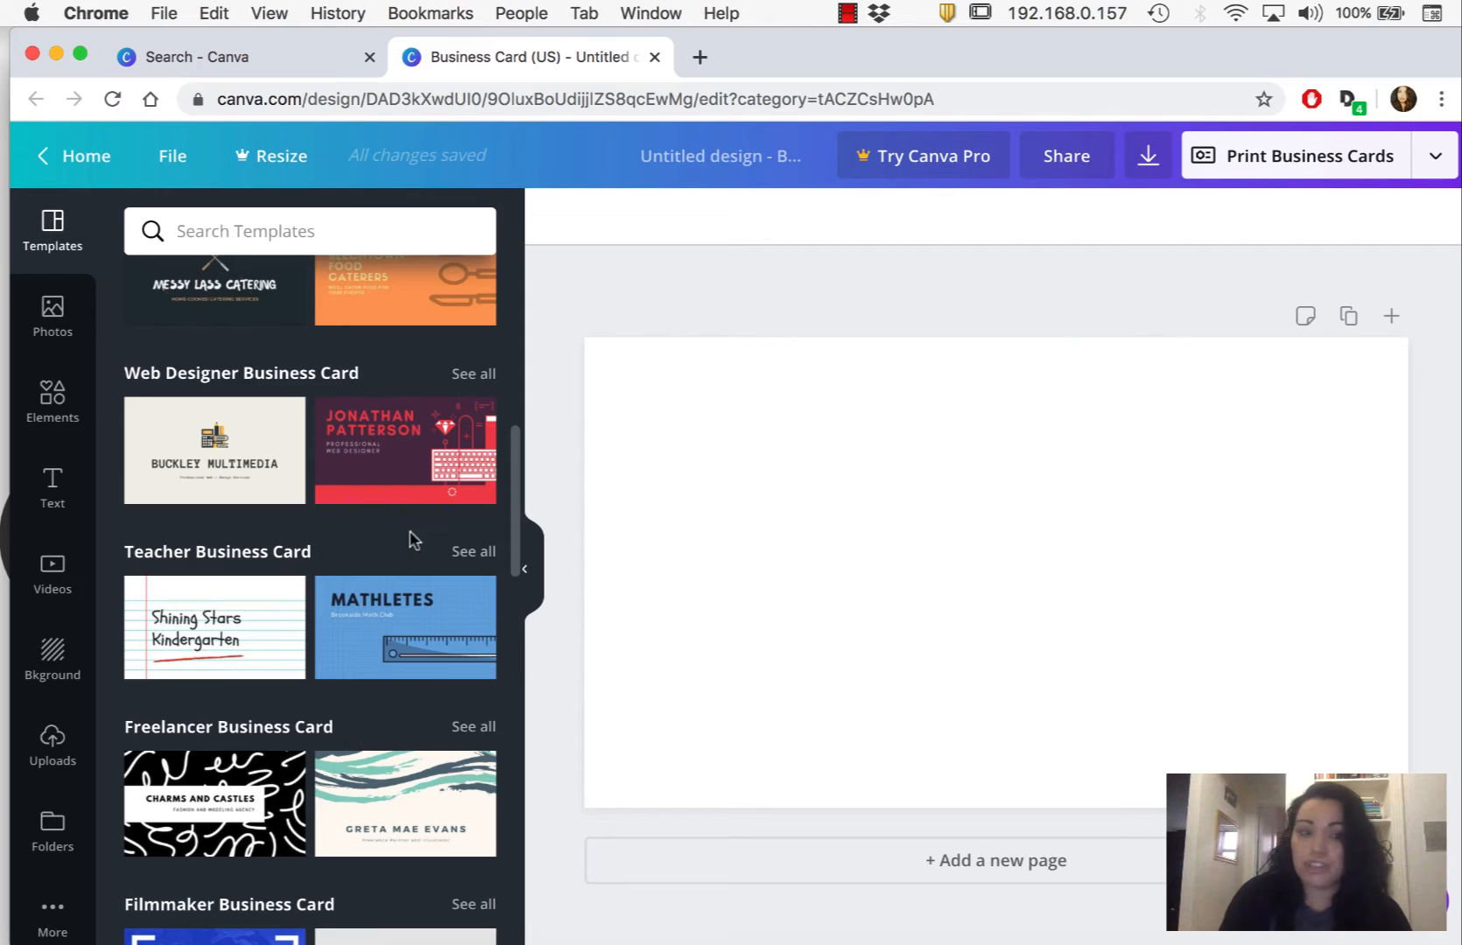
{"action": "scroll", "coordinate": [414, 540], "scroll_direction": "down", "scroll_amount": 8}
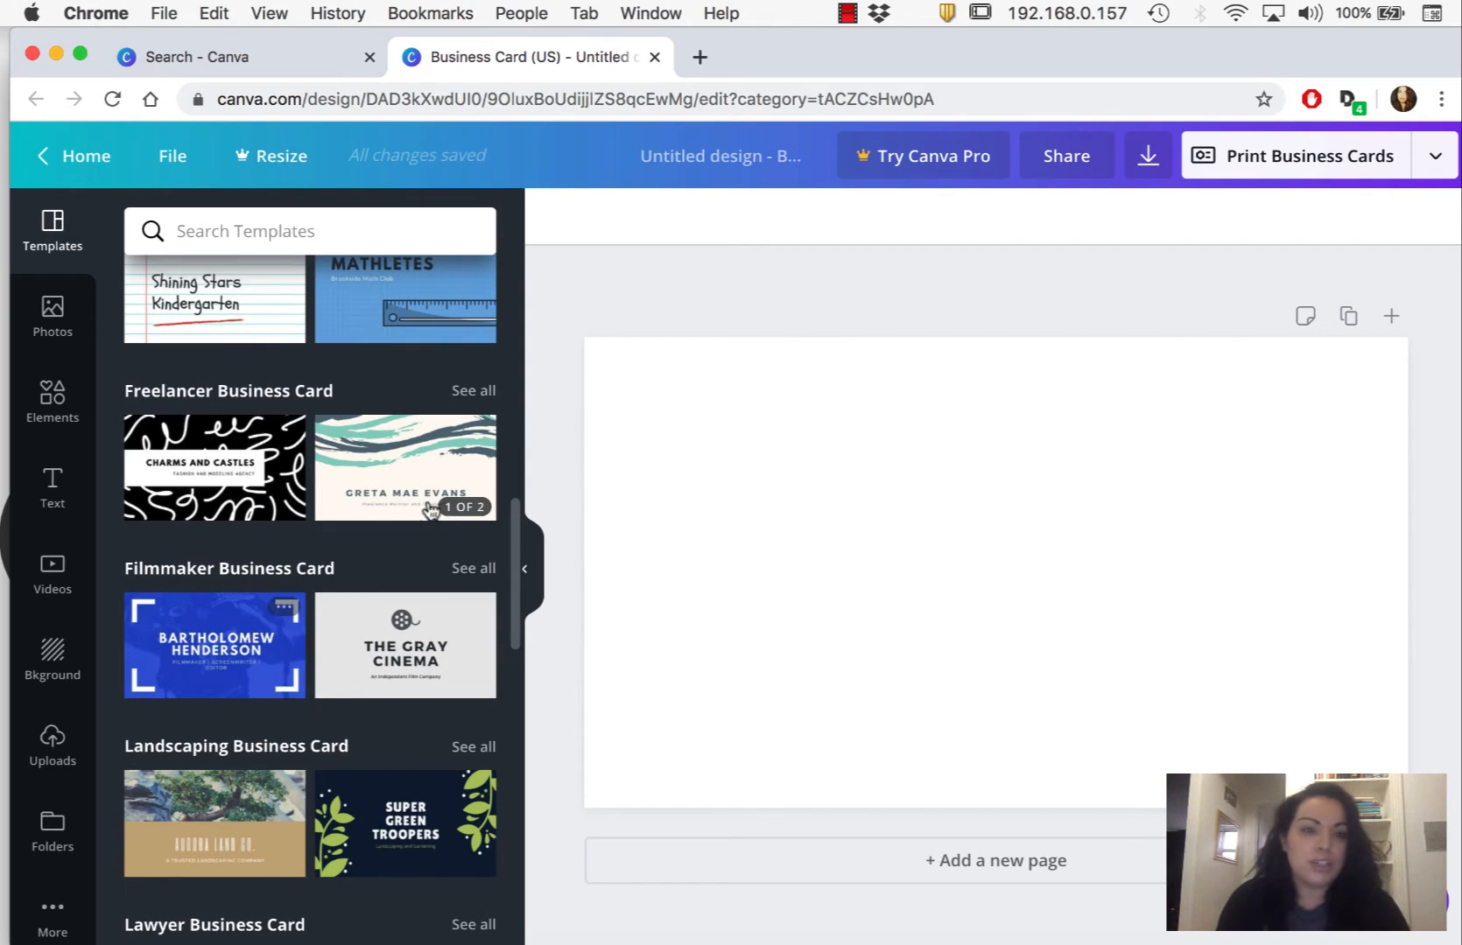
{"action": "scroll", "coordinate": [237, 620], "scroll_direction": "down", "scroll_amount": 14}
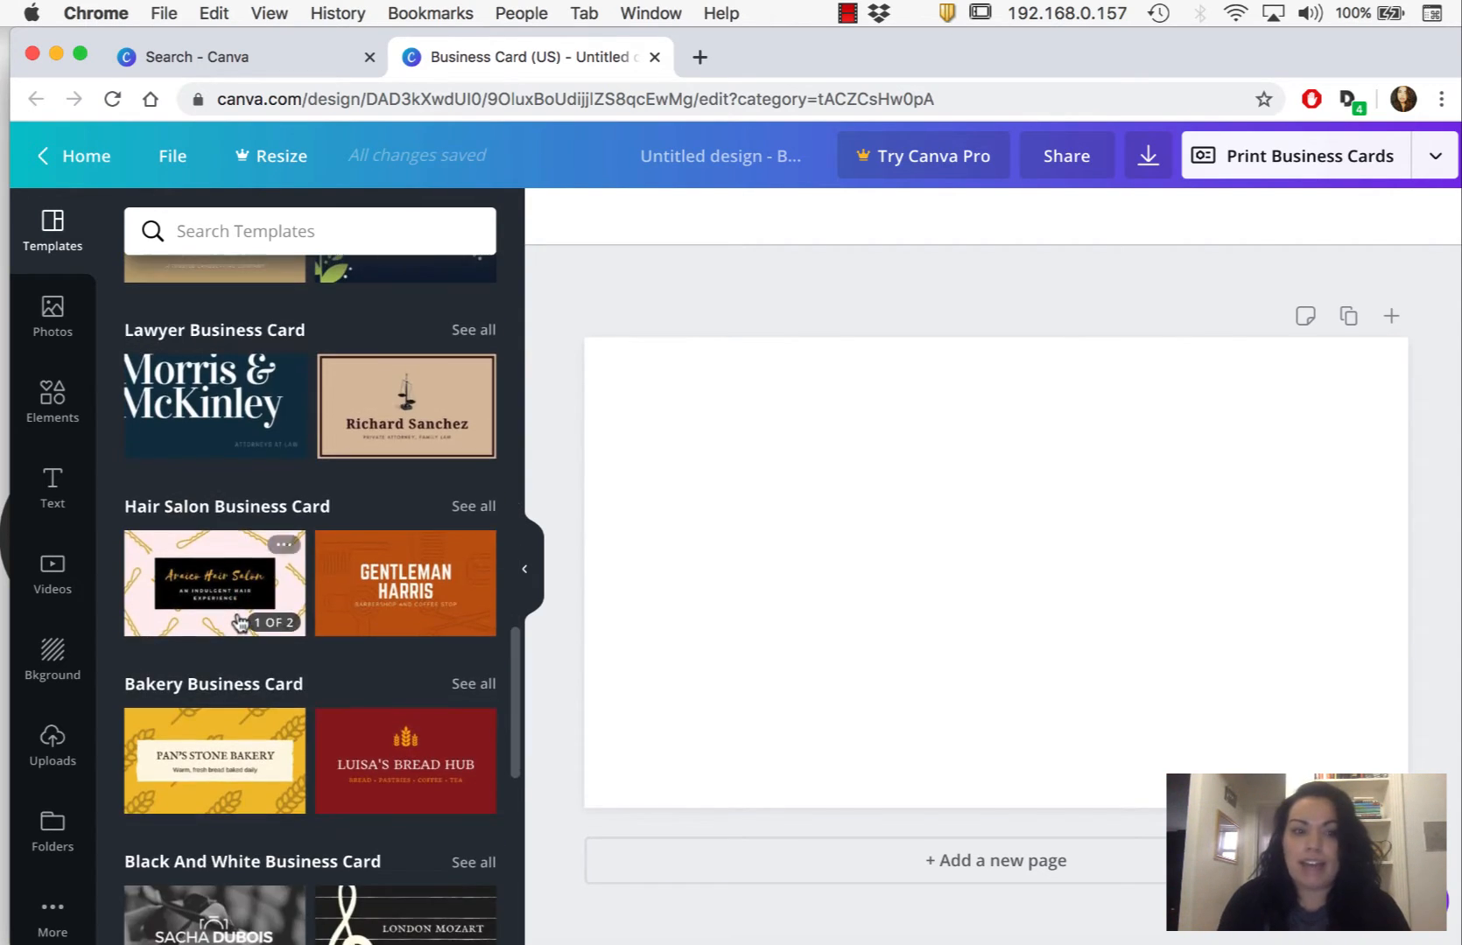
{"action": "scroll", "coordinate": [239, 624], "scroll_direction": "up", "scroll_amount": 13}
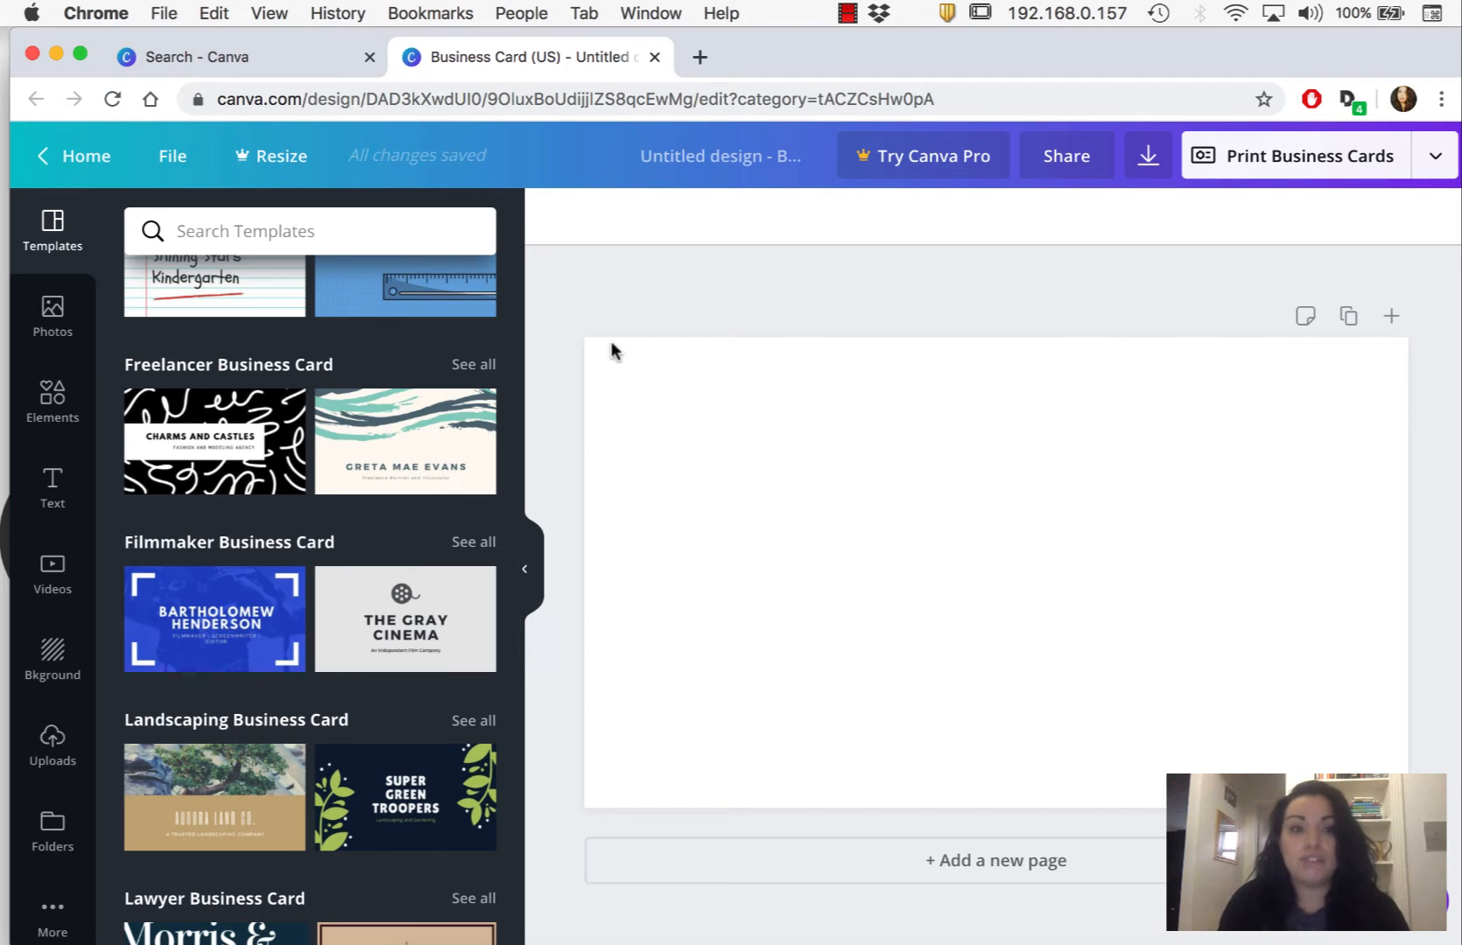
{"action": "scroll", "coordinate": [430, 630], "scroll_direction": "up", "scroll_amount": 3}
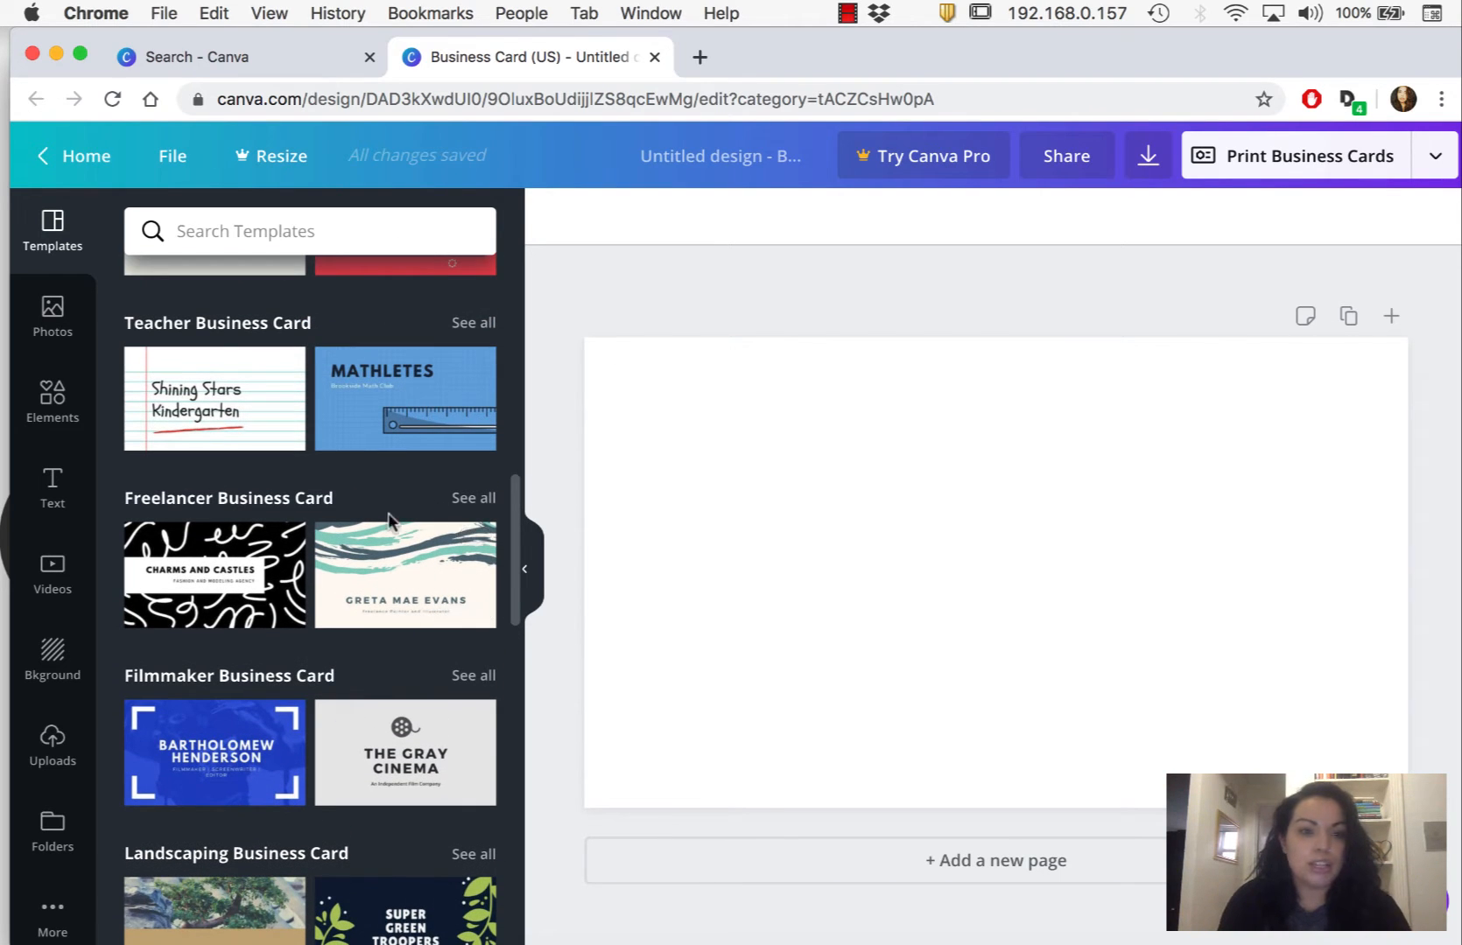
{"action": "left_click", "coordinate": [475, 497]}
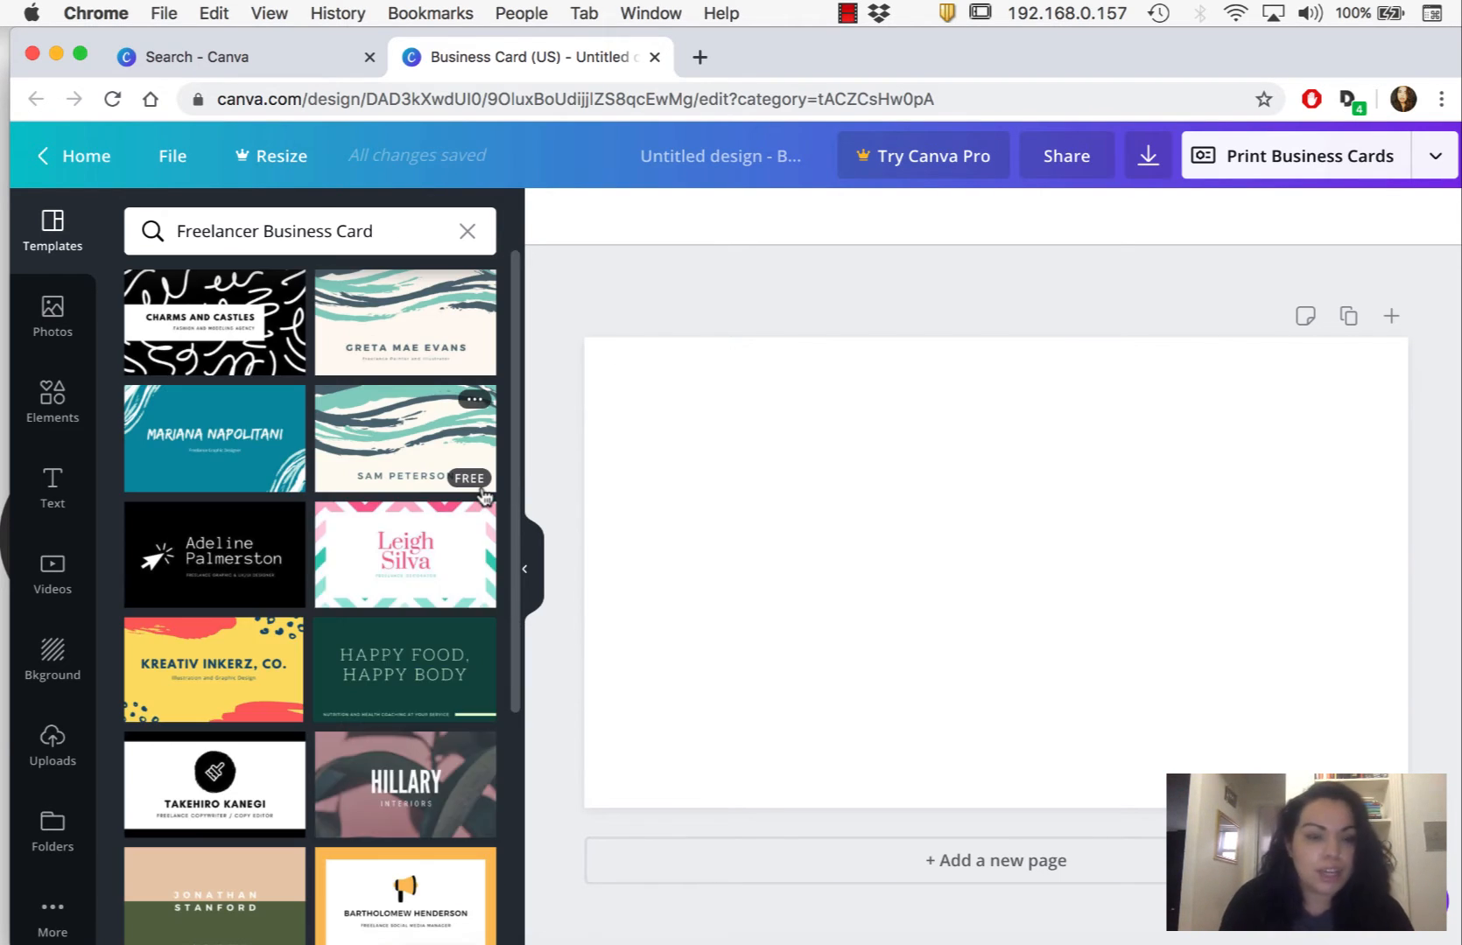
- Find the Dark Blue with Pen Writer Business Card template and apply both of its pages to the design
{"action": "scroll", "coordinate": [512, 578], "scroll_direction": "down", "scroll_amount": 3}
{"action": "scroll", "coordinate": [512, 574], "scroll_direction": "down", "scroll_amount": 1}
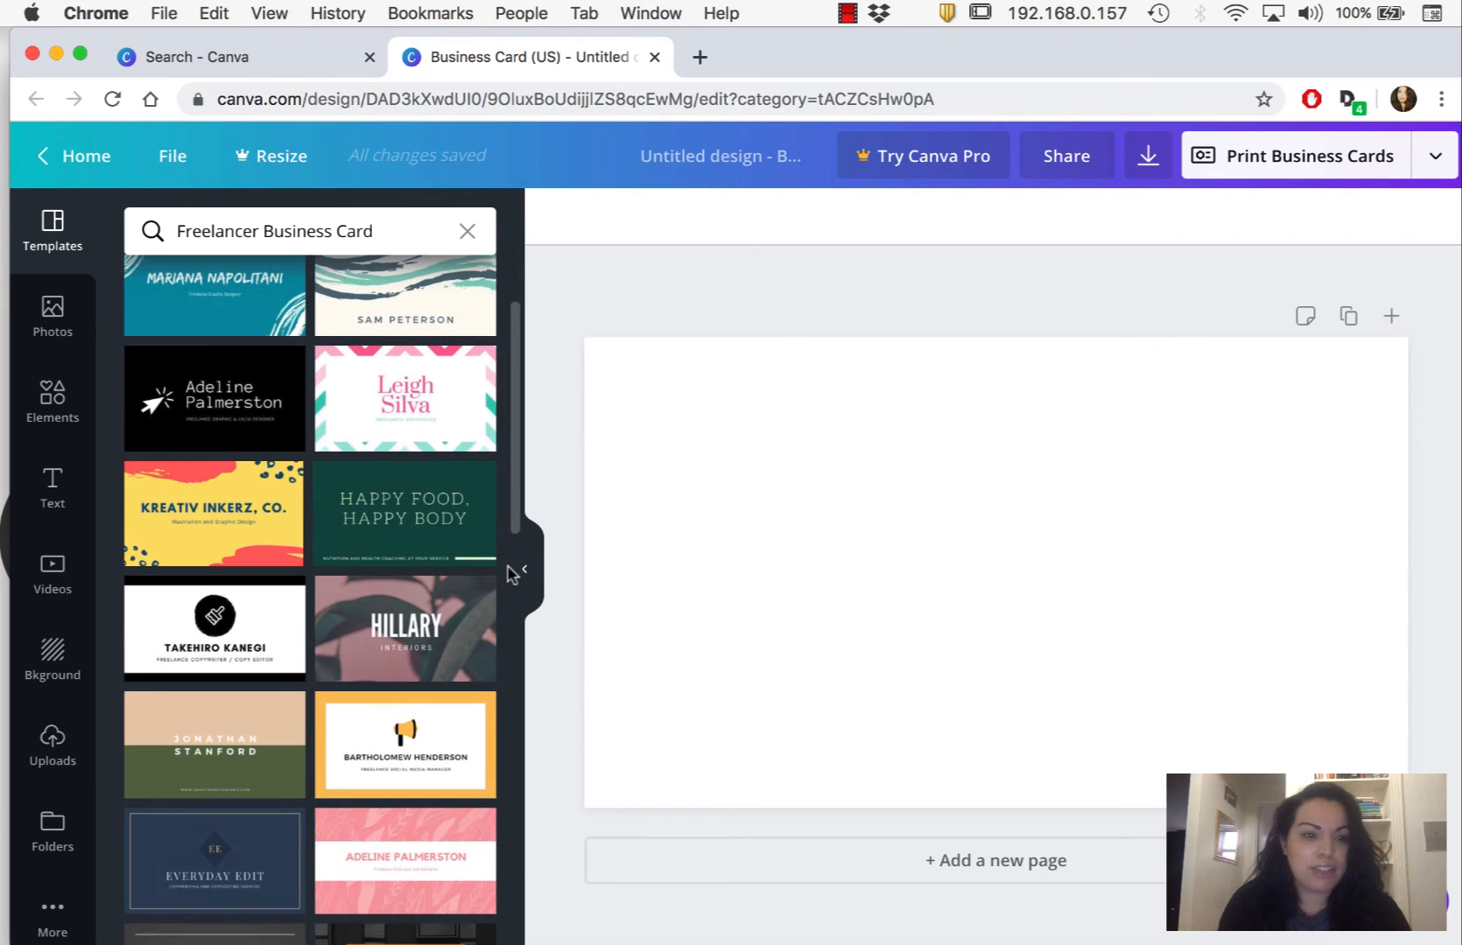
{"action": "scroll", "coordinate": [436, 601], "scroll_direction": "down", "scroll_amount": 4}
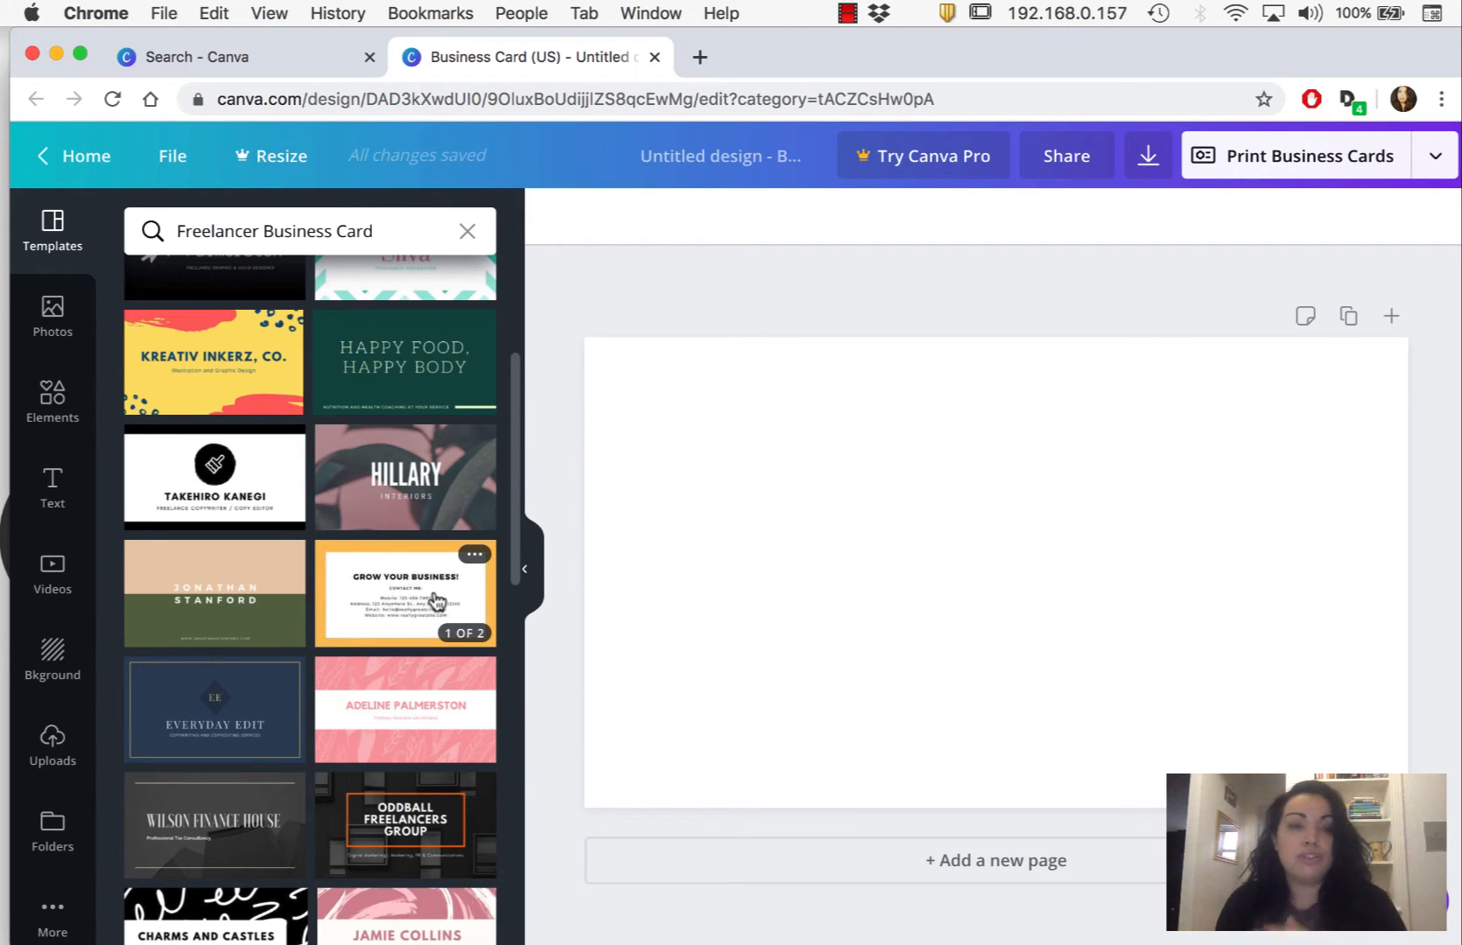
{"action": "scroll", "coordinate": [455, 606], "scroll_direction": "down", "scroll_amount": 3}
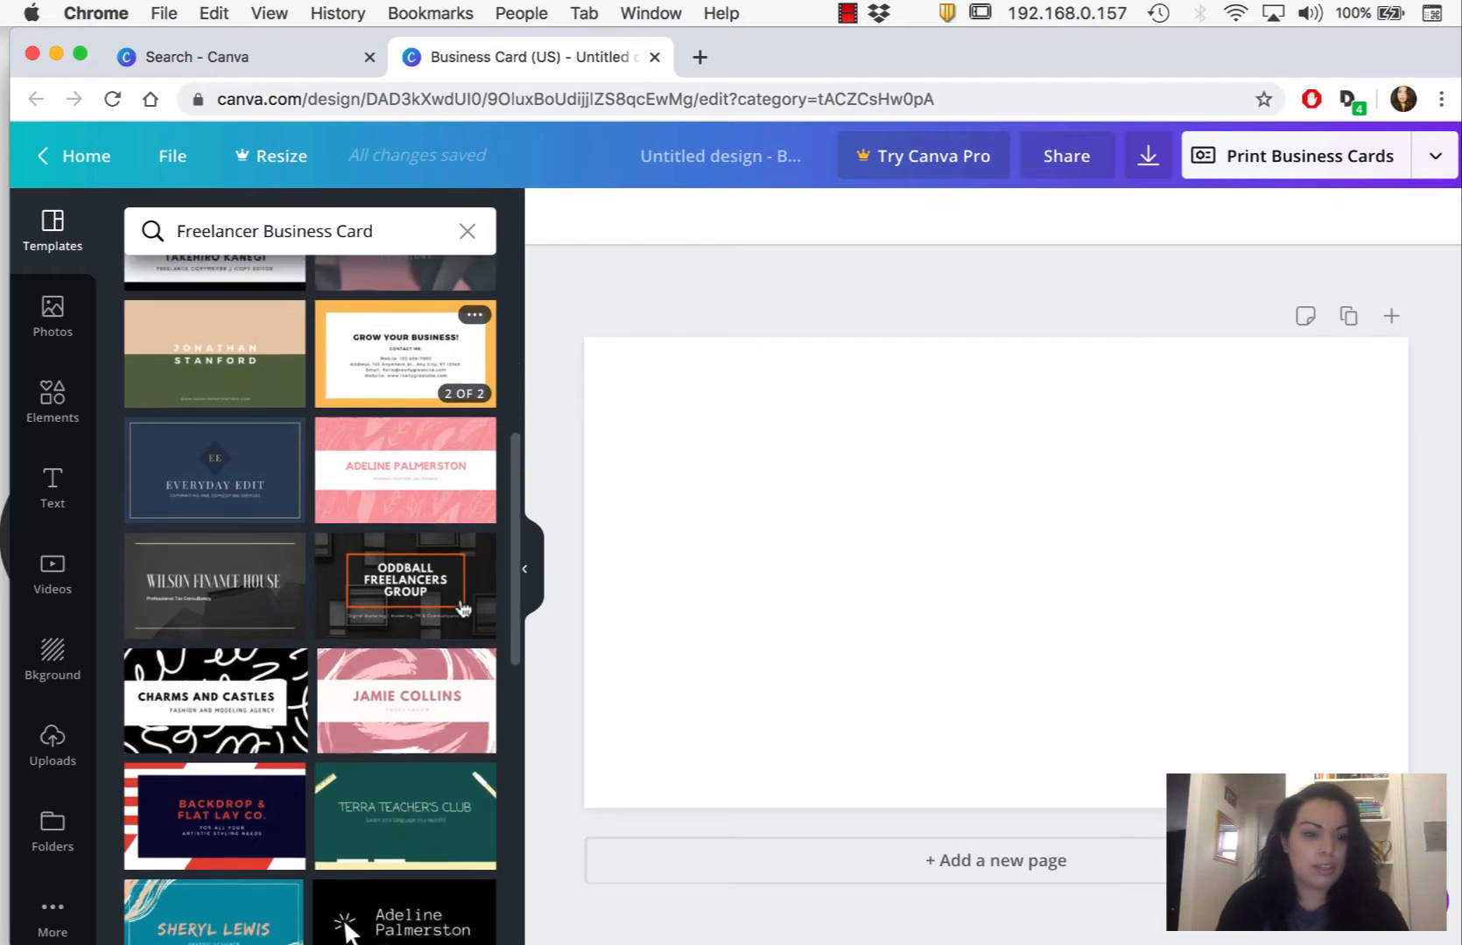
{"action": "scroll", "coordinate": [463, 607], "scroll_direction": "down", "scroll_amount": 5}
{"action": "left_click", "coordinate": [221, 455]}
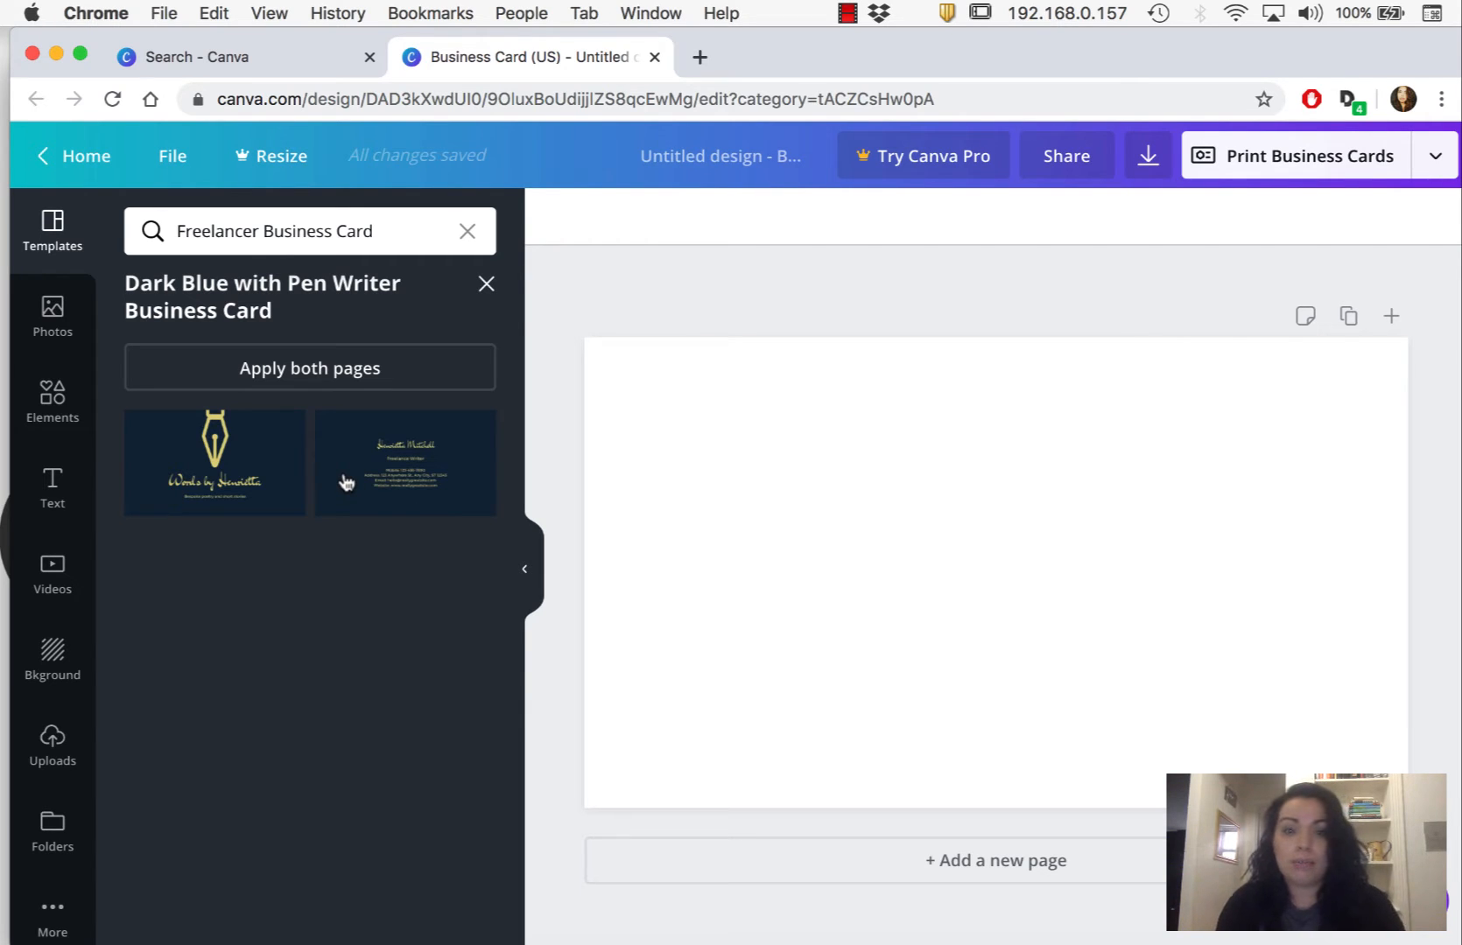
{"action": "left_click", "coordinate": [338, 377]}
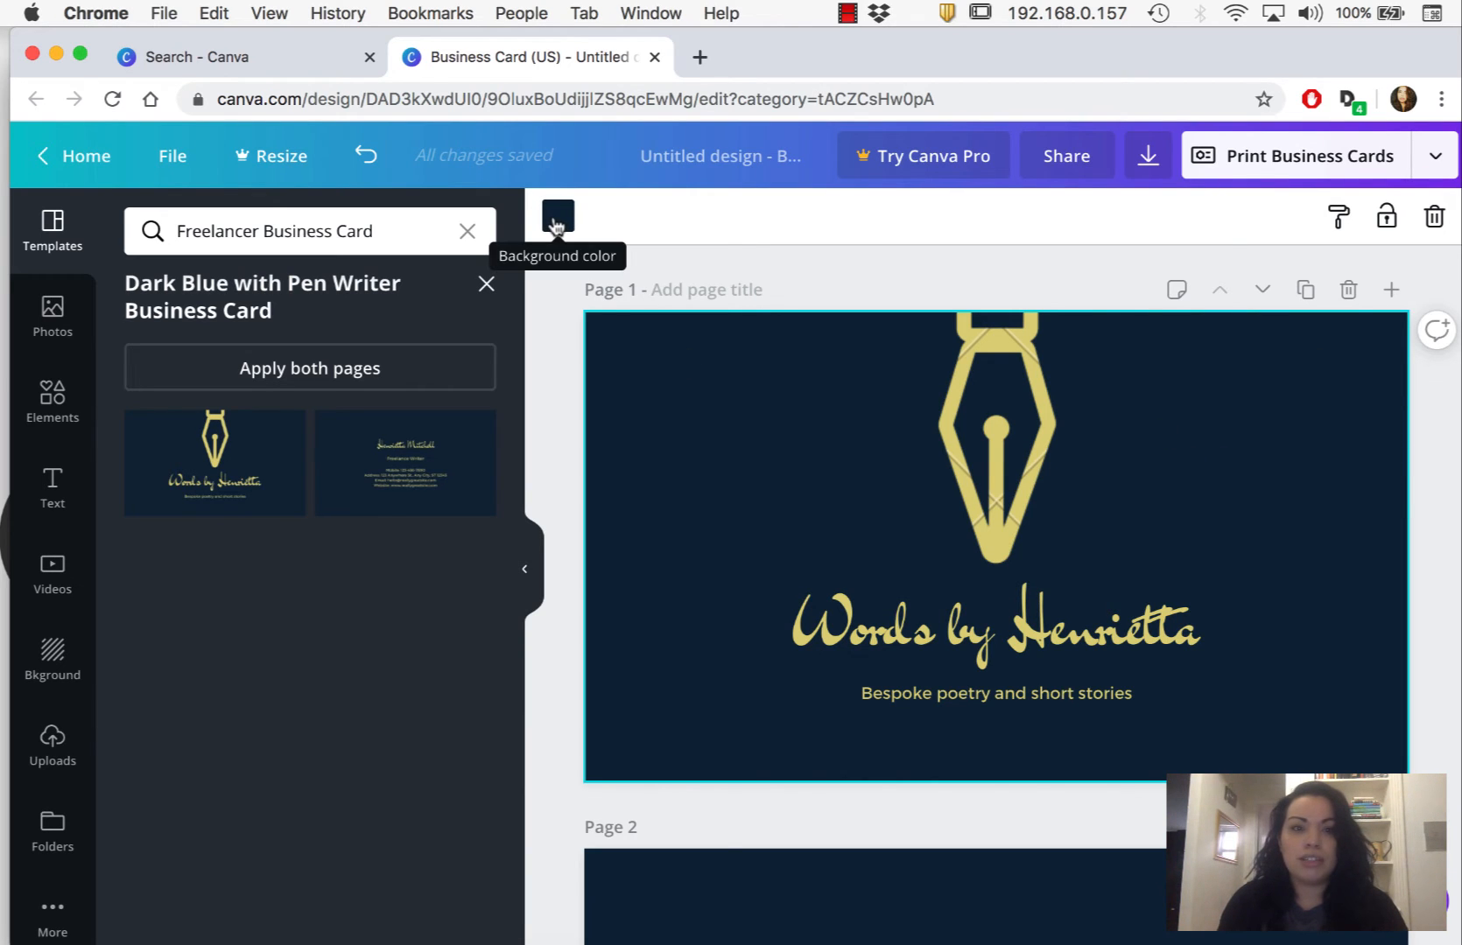
- Set the background color of page 1 to the default dark teal
{"action": "left_click", "coordinate": [557, 219]}
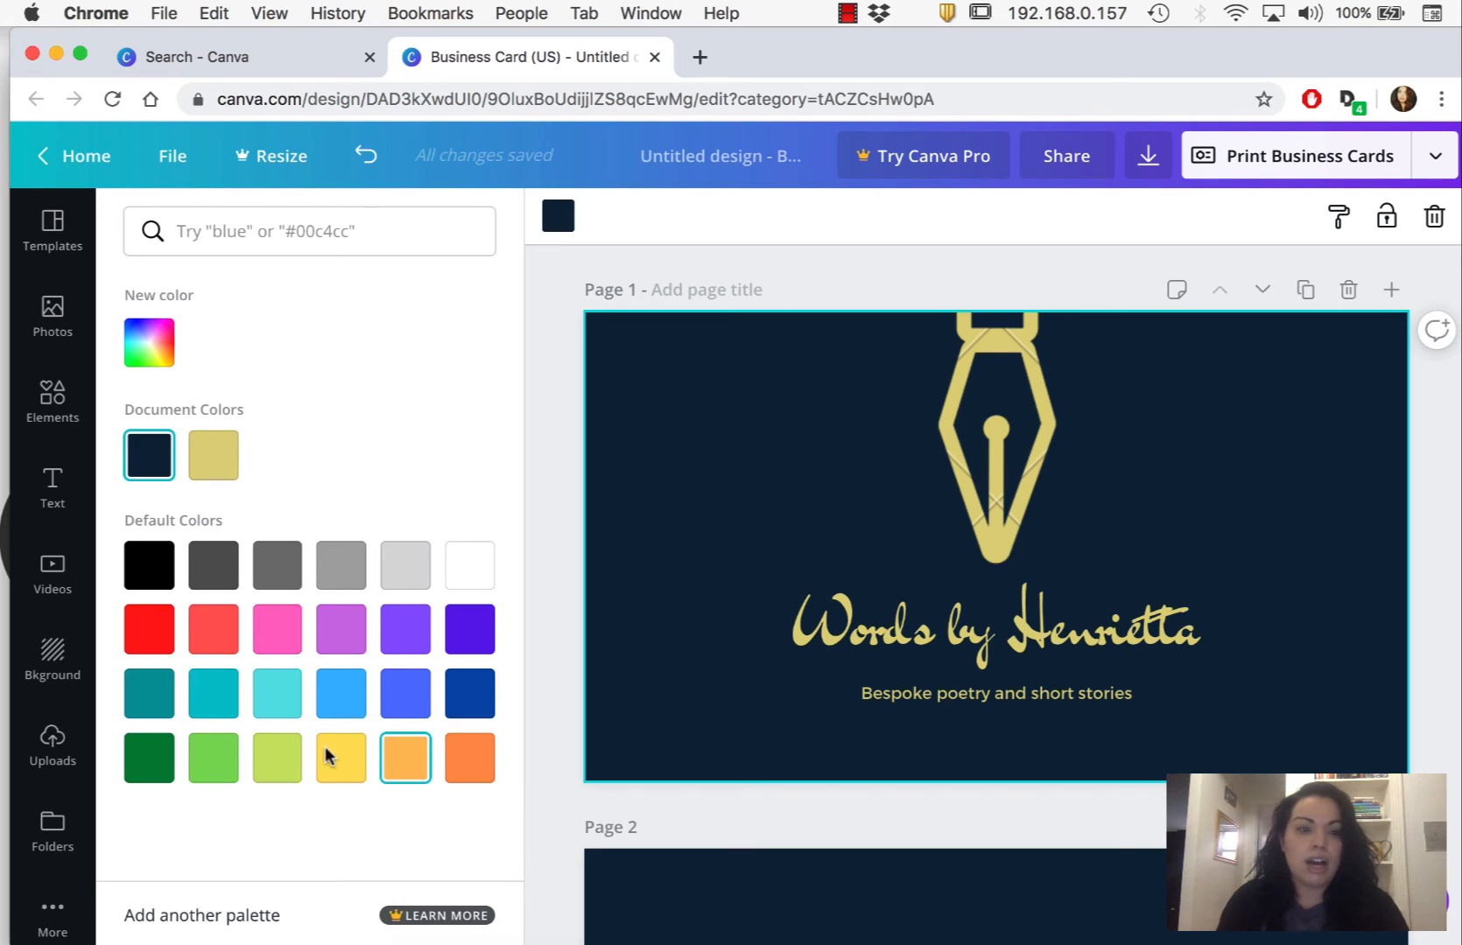
{"action": "left_click", "coordinate": [156, 695]}
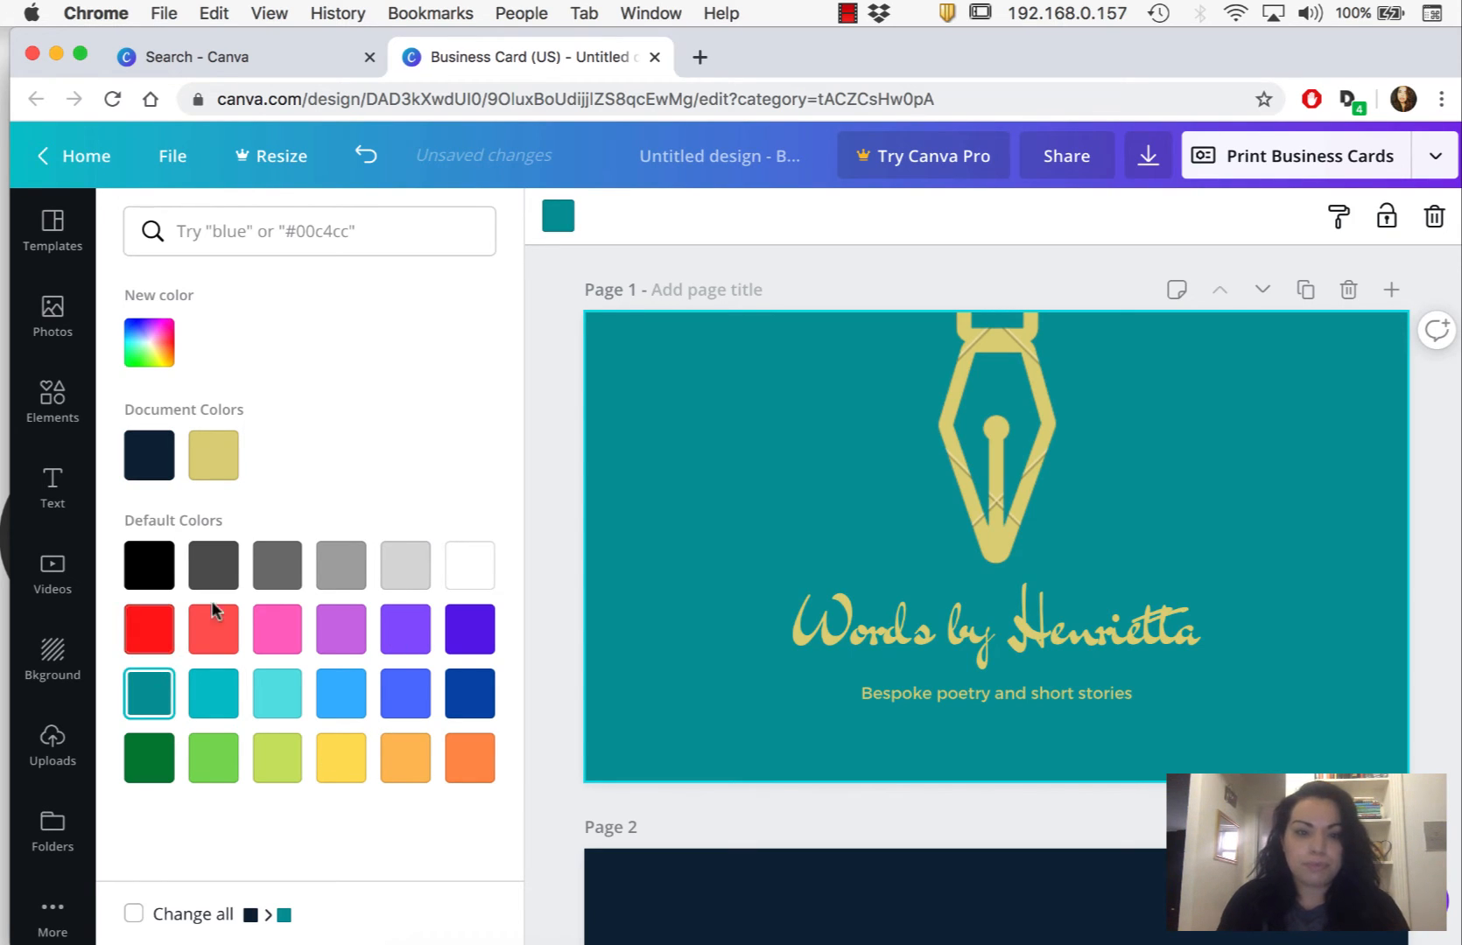
- Ungroup the title and tagline text on page 1
{"action": "left_click", "coordinate": [1127, 632]}
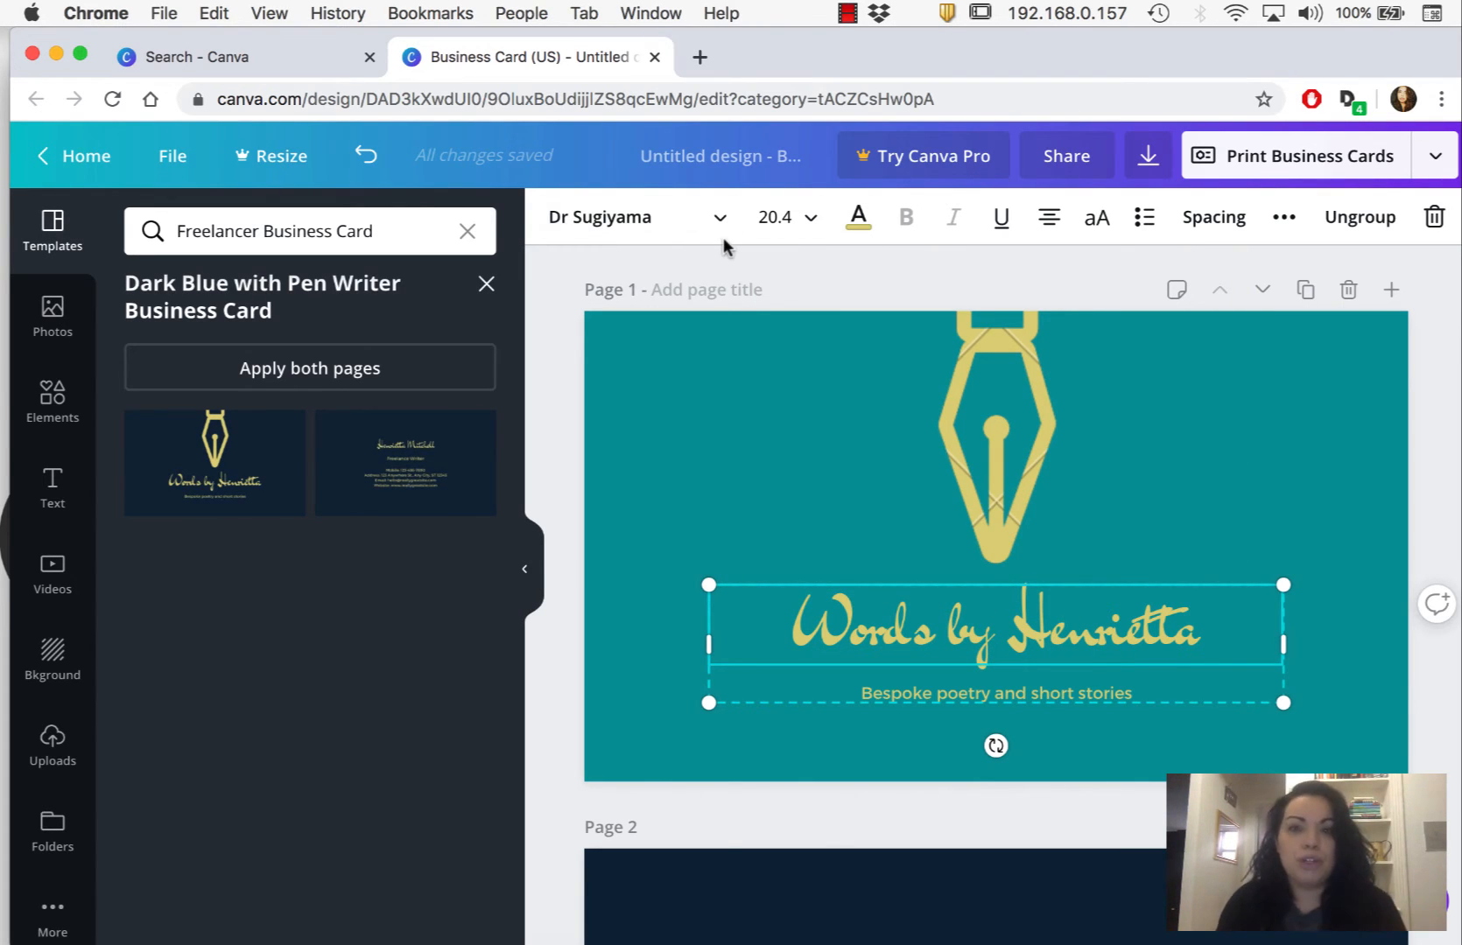
{"action": "left_click", "coordinate": [807, 230]}
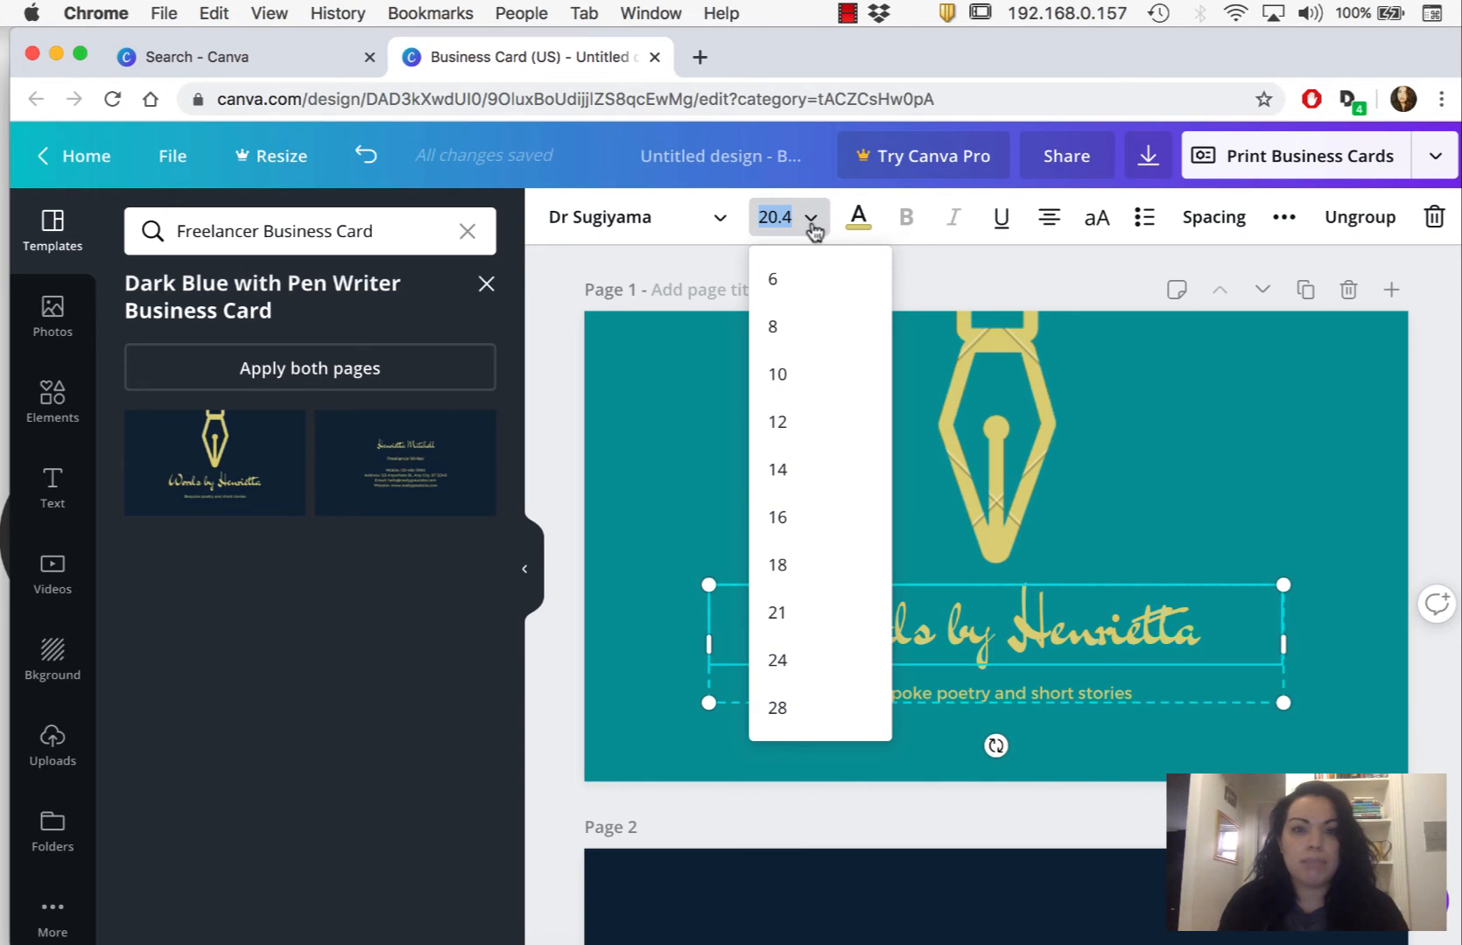
{"action": "left_click", "coordinate": [813, 230]}
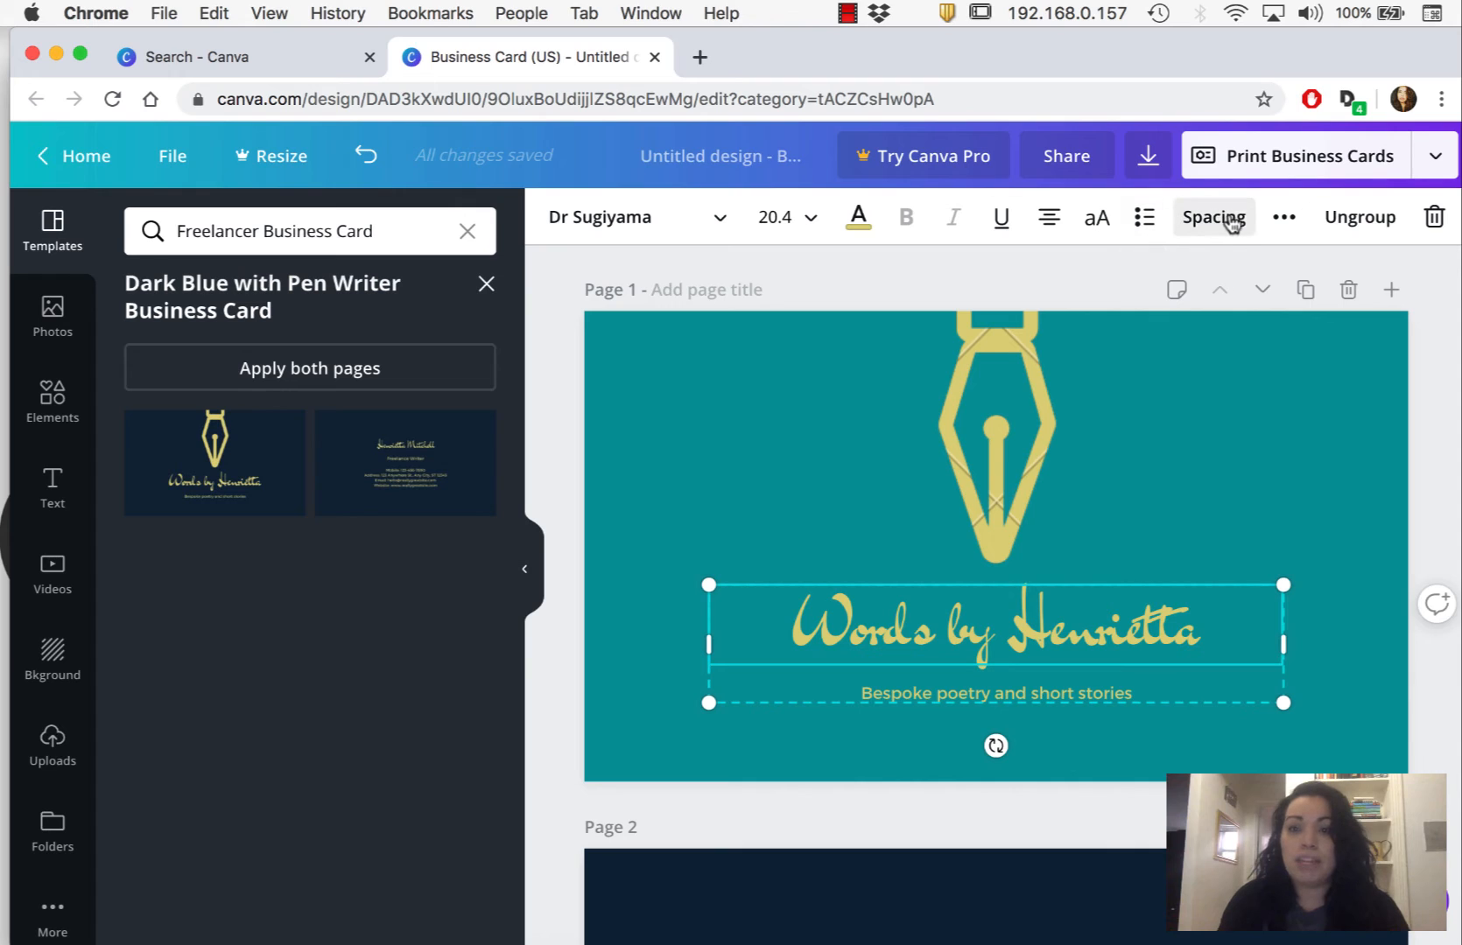
{"action": "left_click", "coordinate": [1365, 219]}
{"action": "left_click", "coordinate": [1441, 428]}
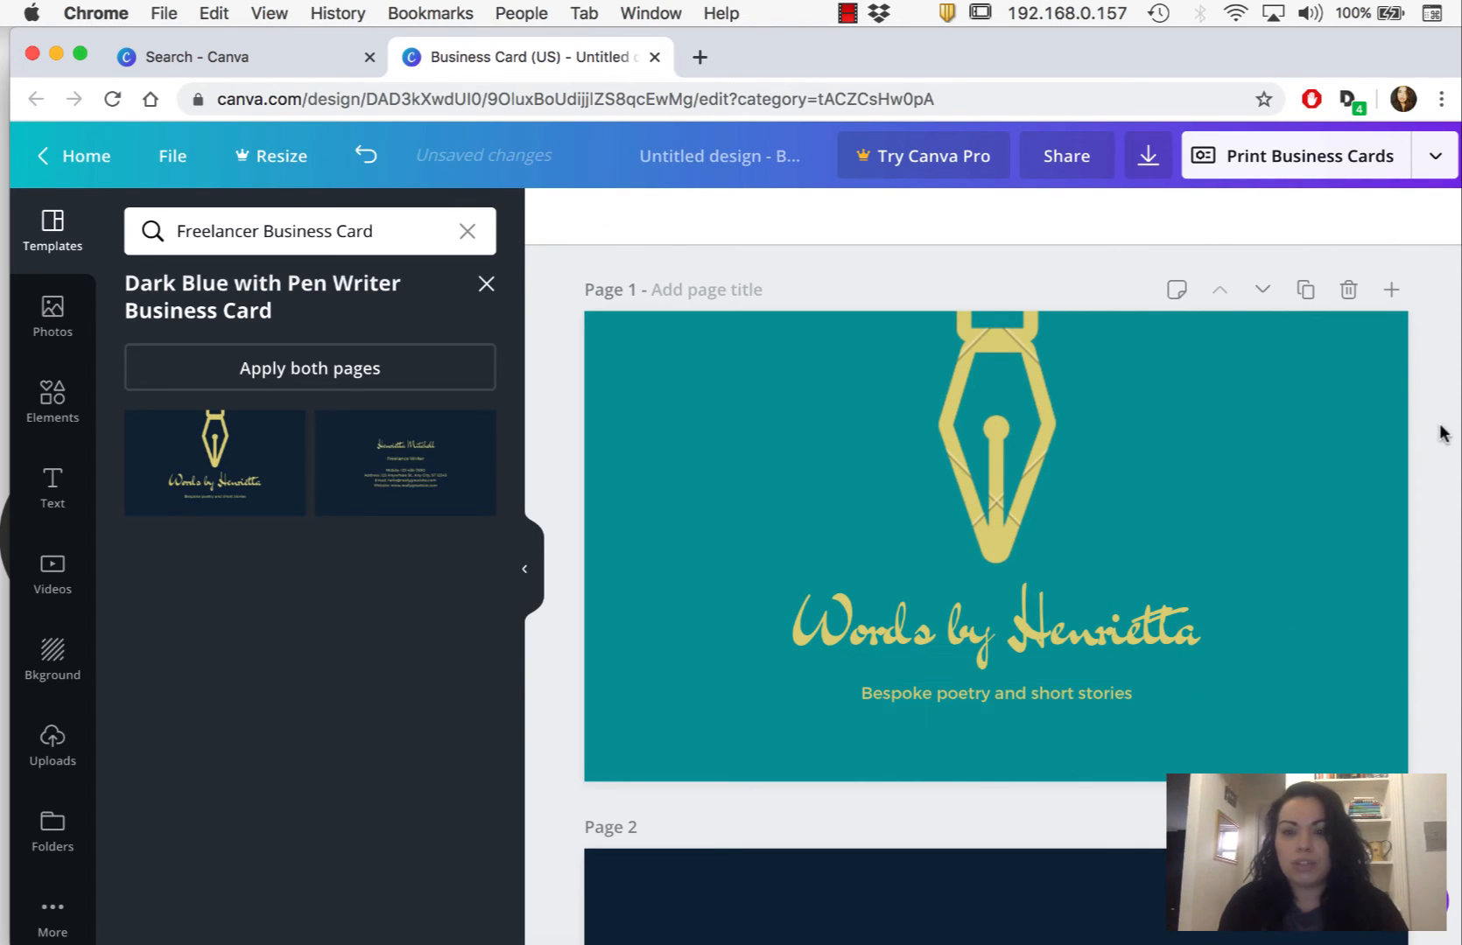
- Replace the title text on page 1 with "Morales Design"
{"action": "double_click", "coordinate": [1095, 627]}
{"action": "key", "text": "super+a"}
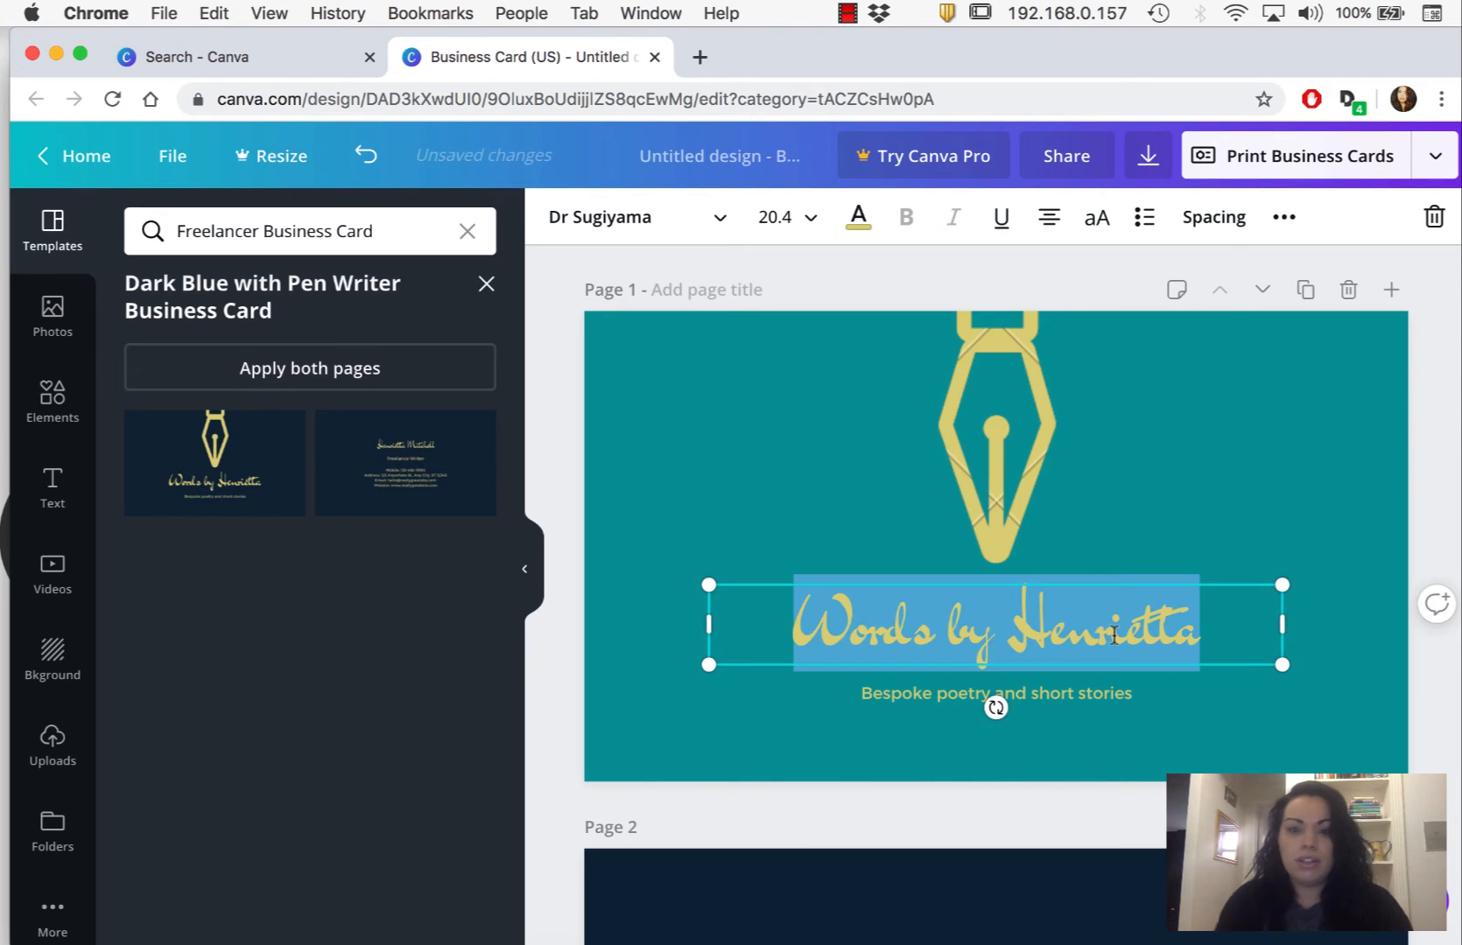
{"action": "type", "text": "Morales Design"}
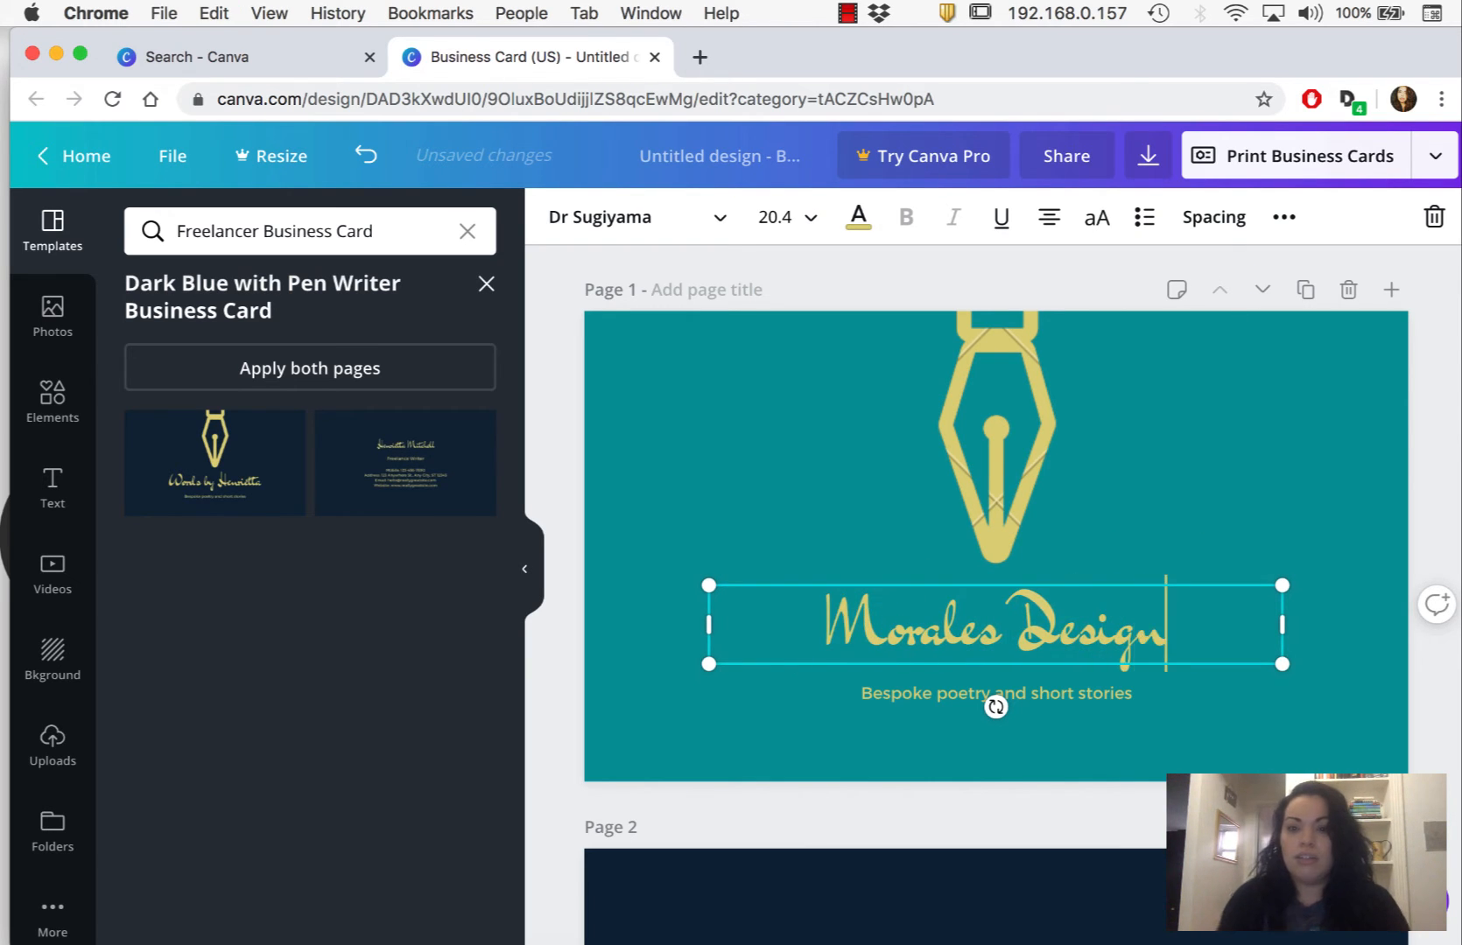
- Change the font of the whole page 1 title from the English fonts to an Advent Pro style
{"action": "key", "text": "super+a"}
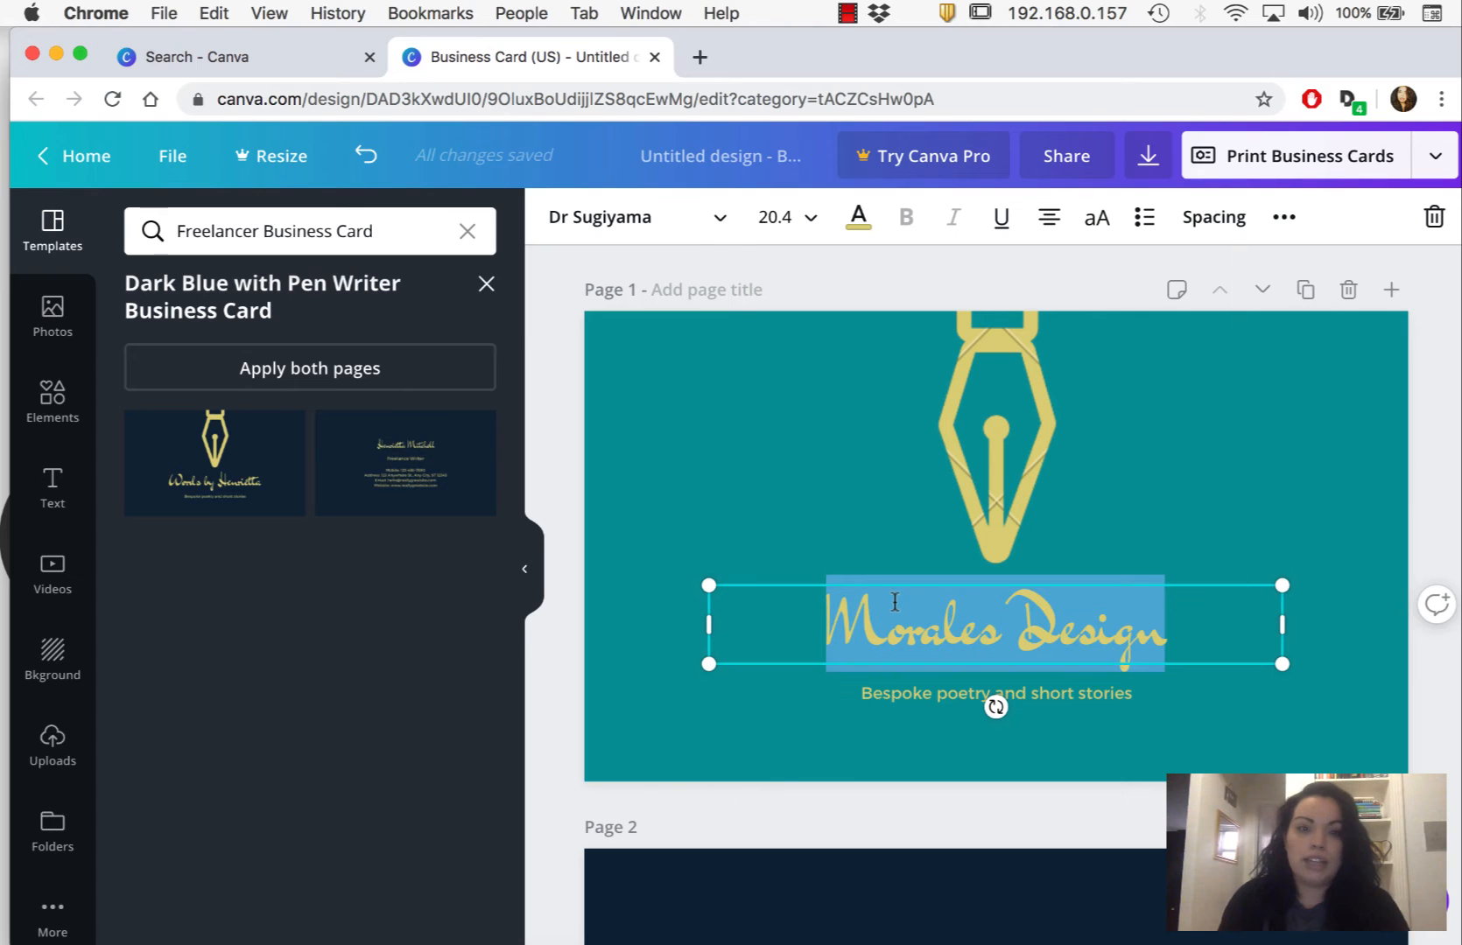
{"action": "left_click", "coordinate": [720, 221]}
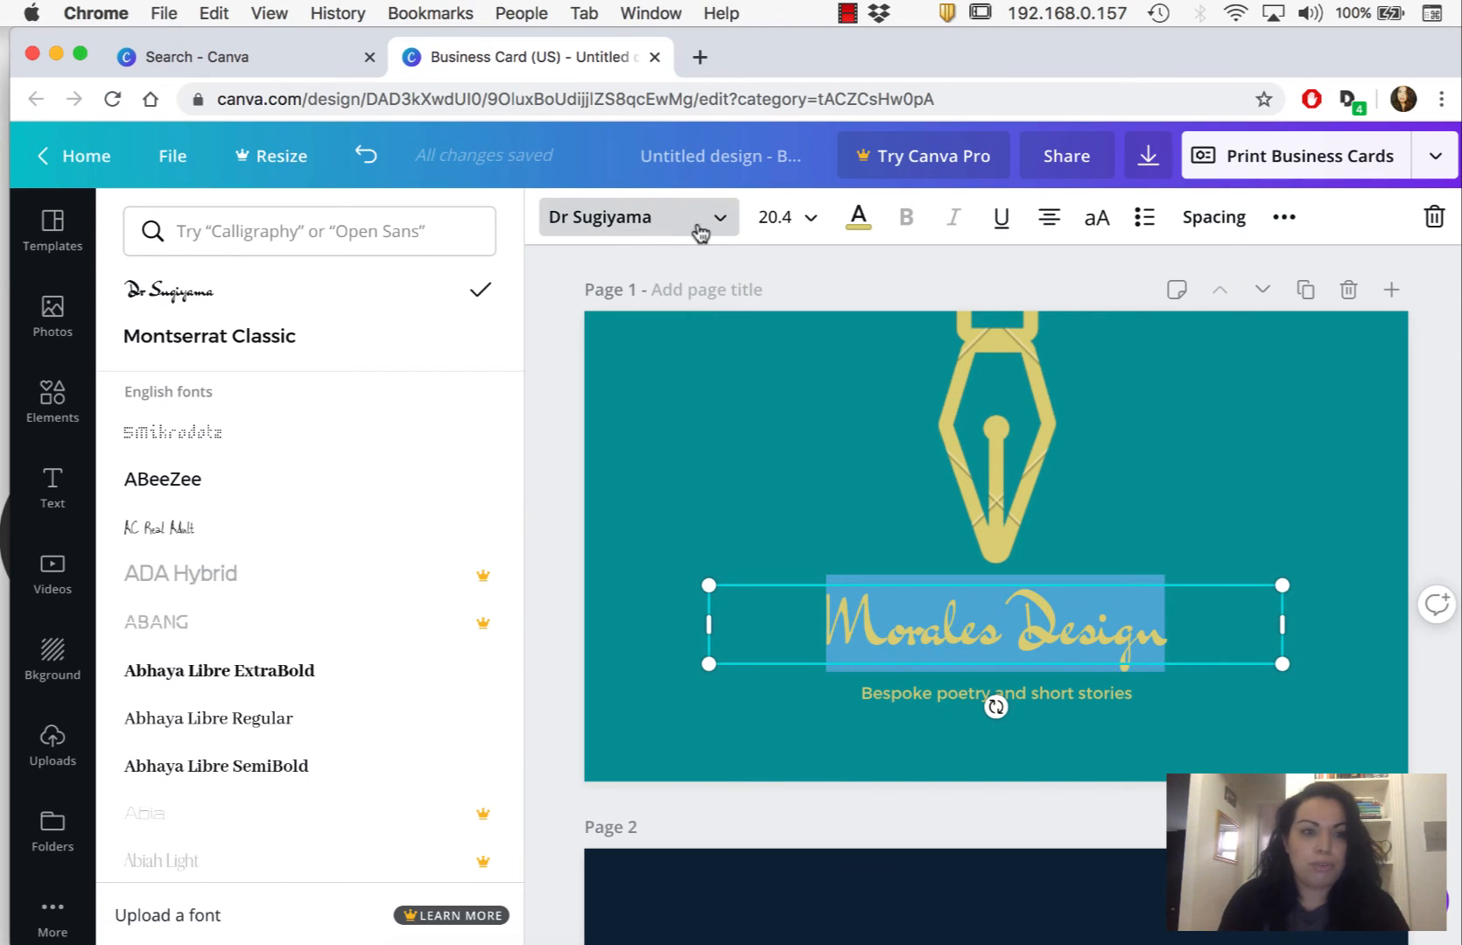
{"action": "scroll", "coordinate": [294, 512], "scroll_direction": "down", "scroll_amount": 5}
{"action": "scroll", "coordinate": [299, 514], "scroll_direction": "down", "scroll_amount": 7}
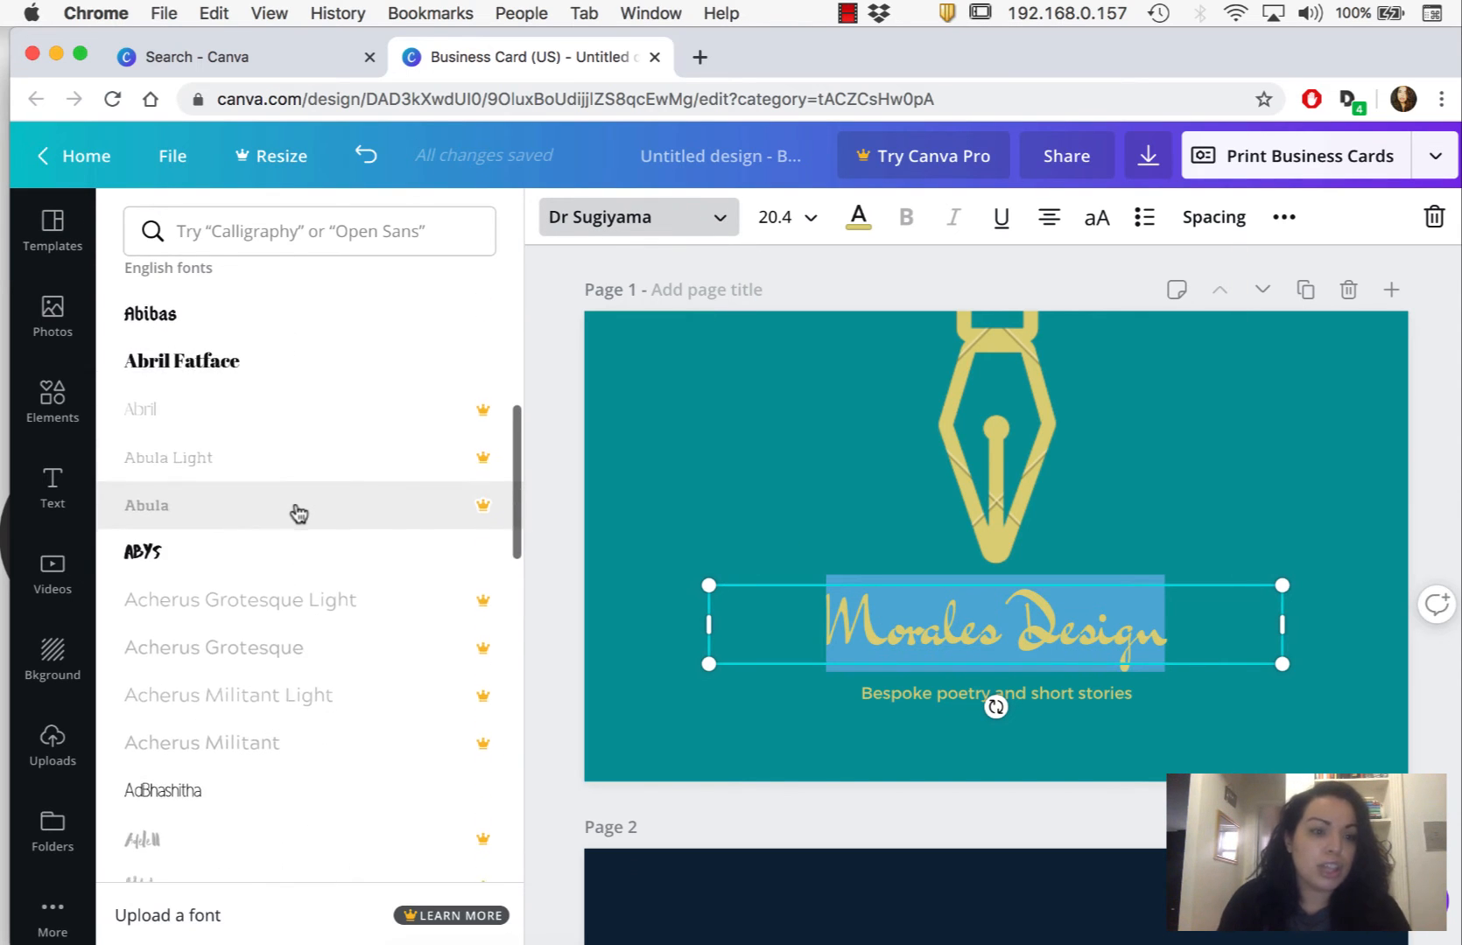
{"action": "scroll", "coordinate": [299, 514], "scroll_direction": "down", "scroll_amount": 3}
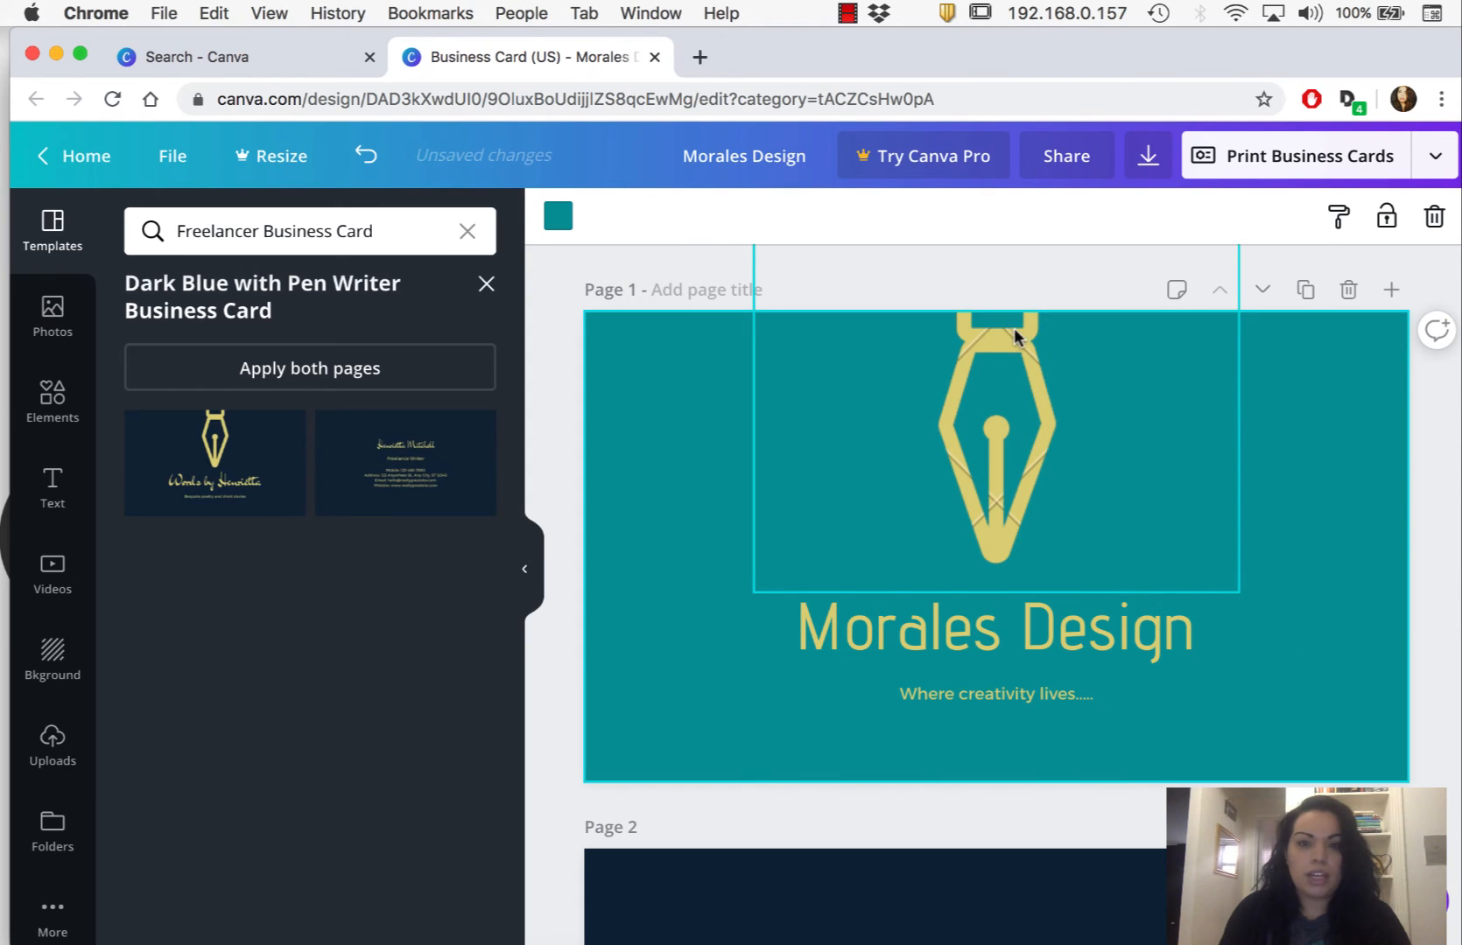
- Recolor the pen graphic on page 1 to white from the default colors
{"action": "left_click", "coordinate": [1017, 337]}
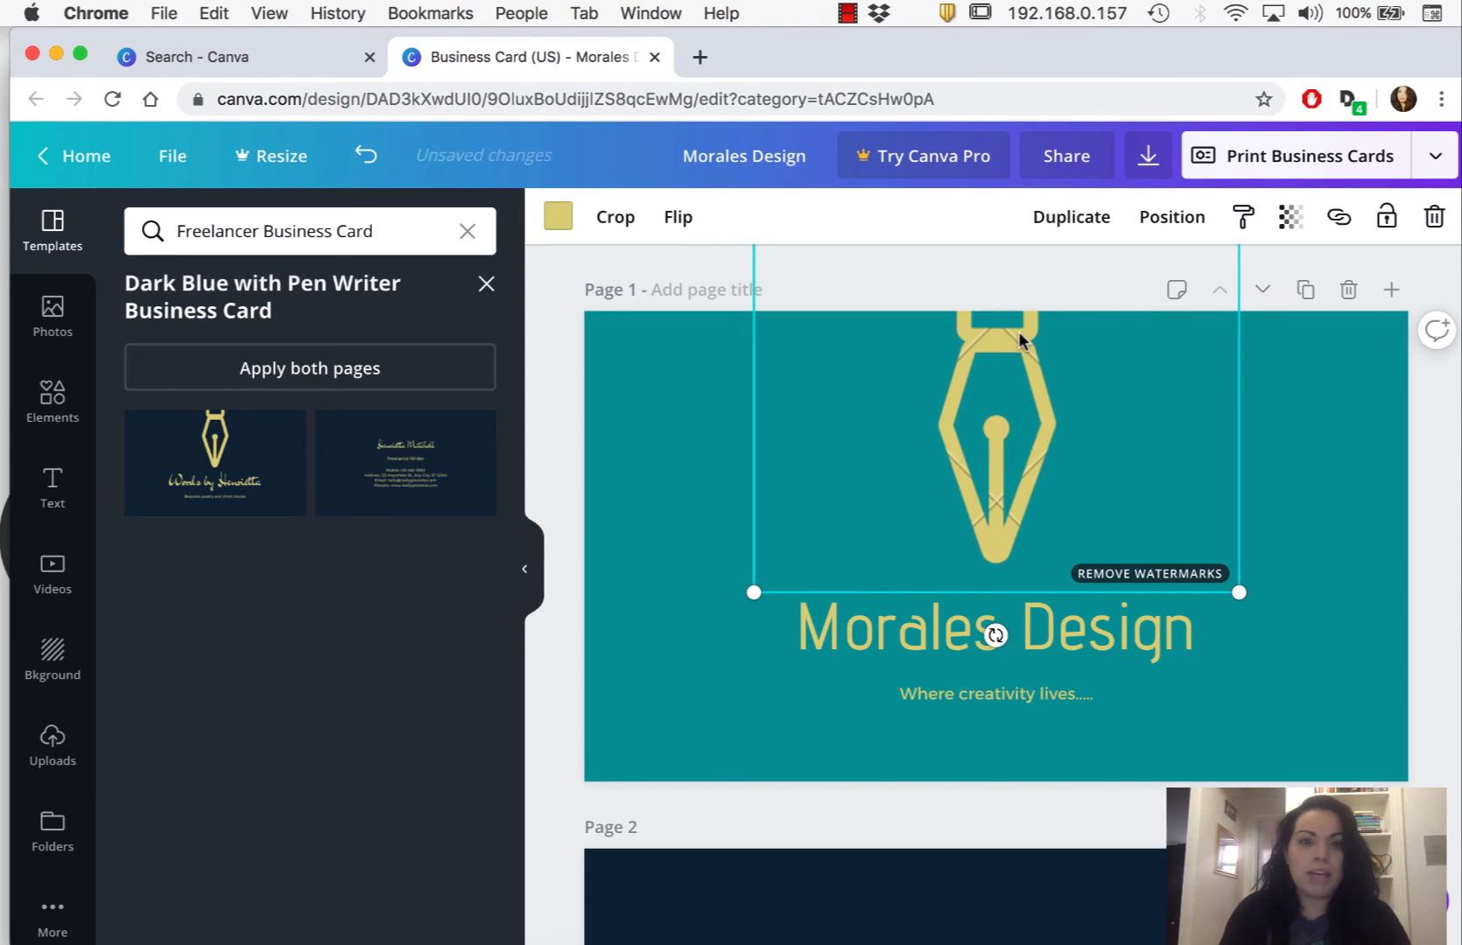
{"action": "left_click", "coordinate": [558, 216]}
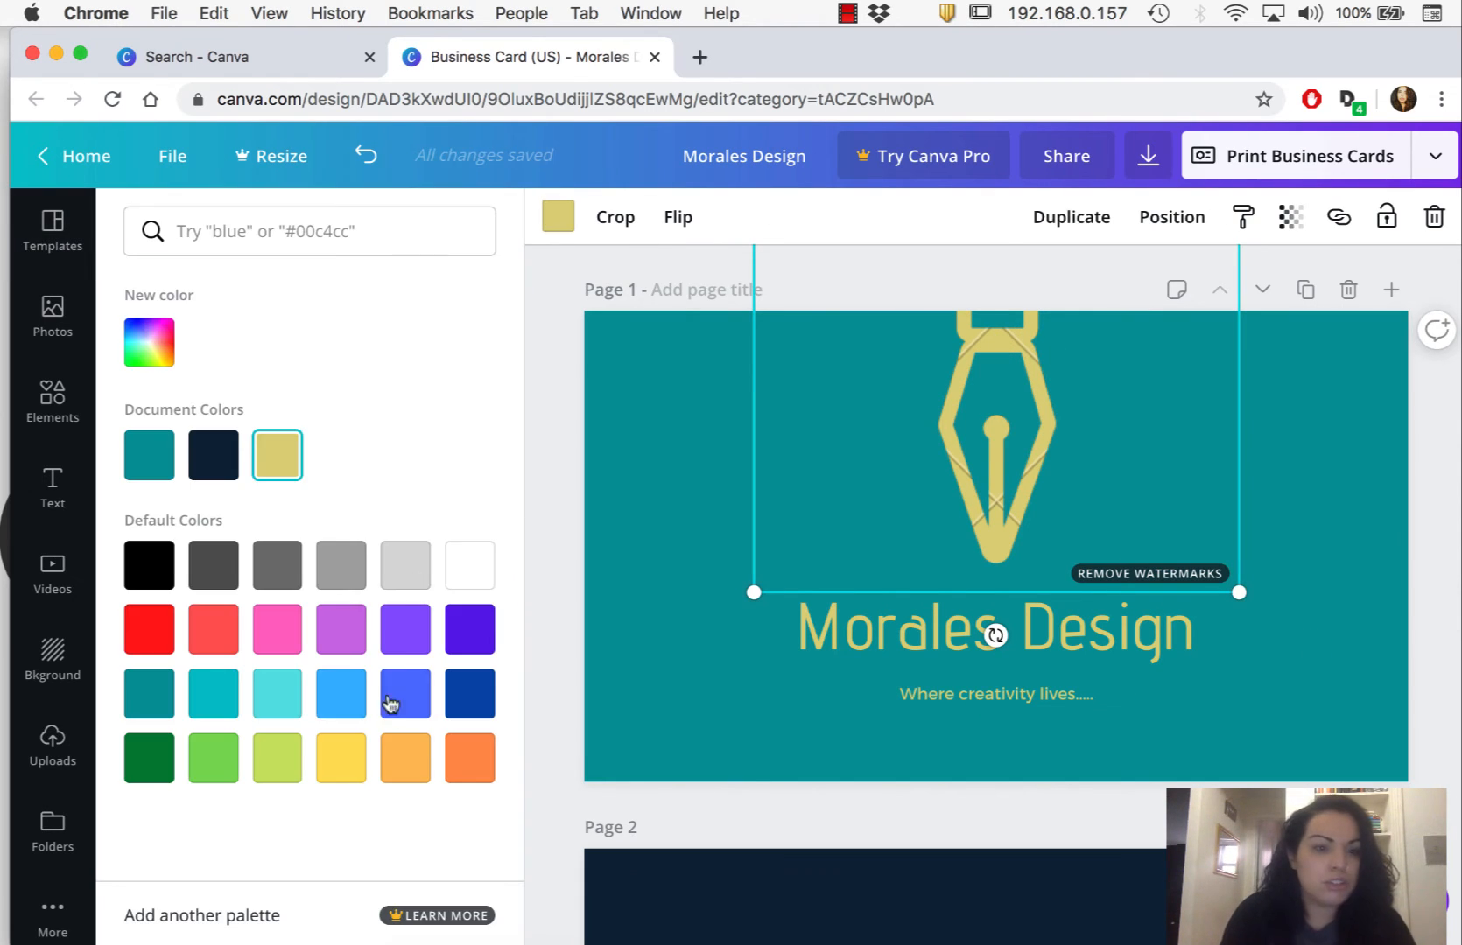
{"action": "left_click", "coordinate": [423, 785]}
{"action": "left_click", "coordinate": [464, 569]}
- Set the text color of the "Morales Design" title on page 1 to white from the document colors
{"action": "left_click", "coordinate": [823, 628]}
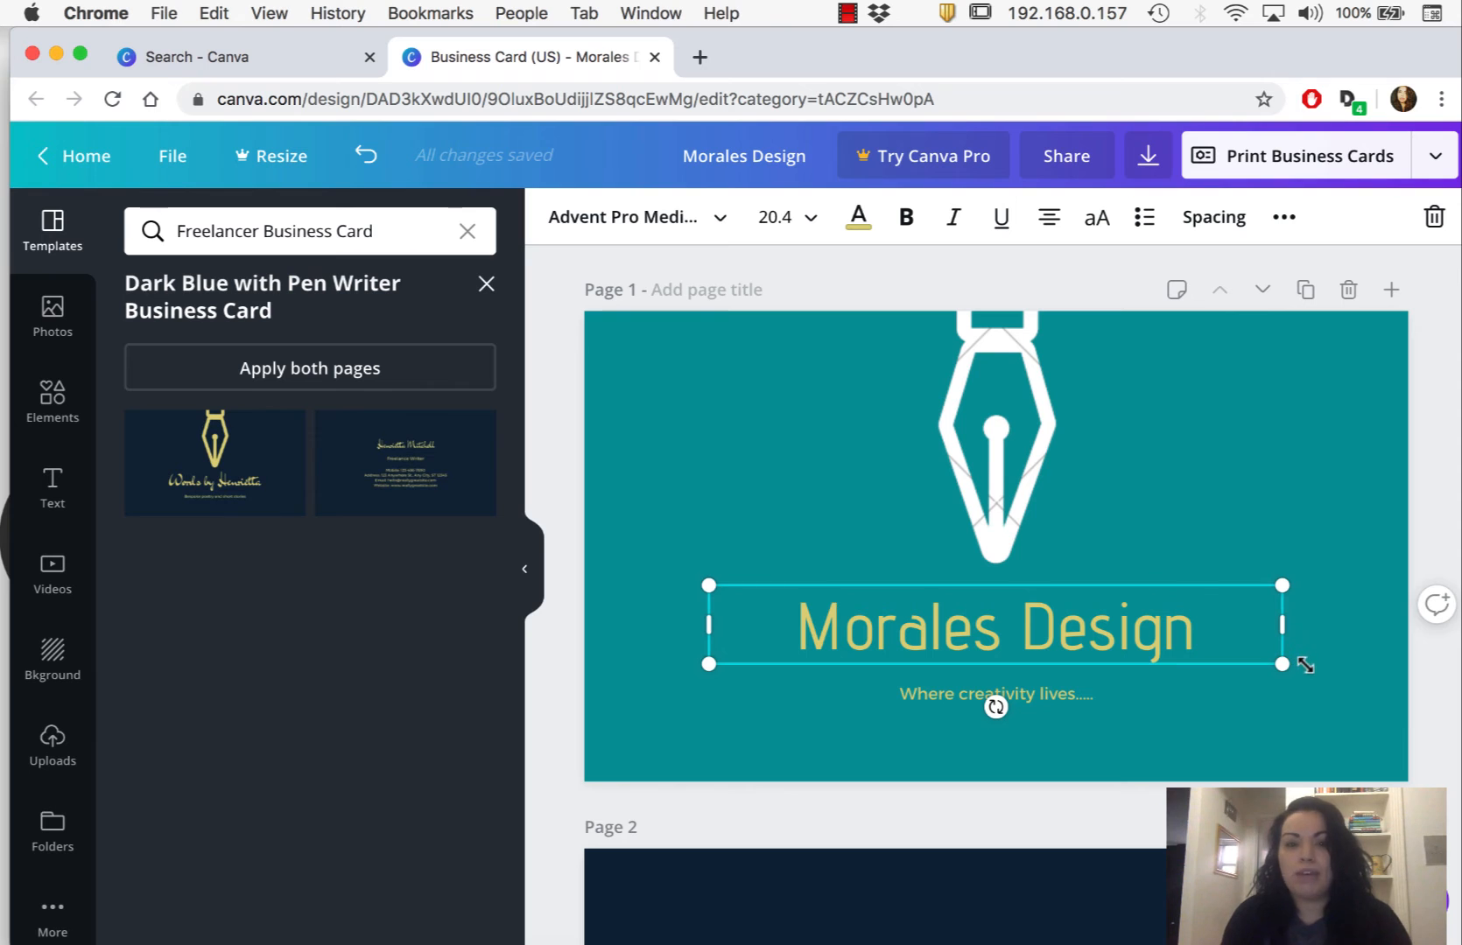
{"action": "left_click", "coordinate": [857, 216]}
{"action": "left_click", "coordinate": [341, 455]}
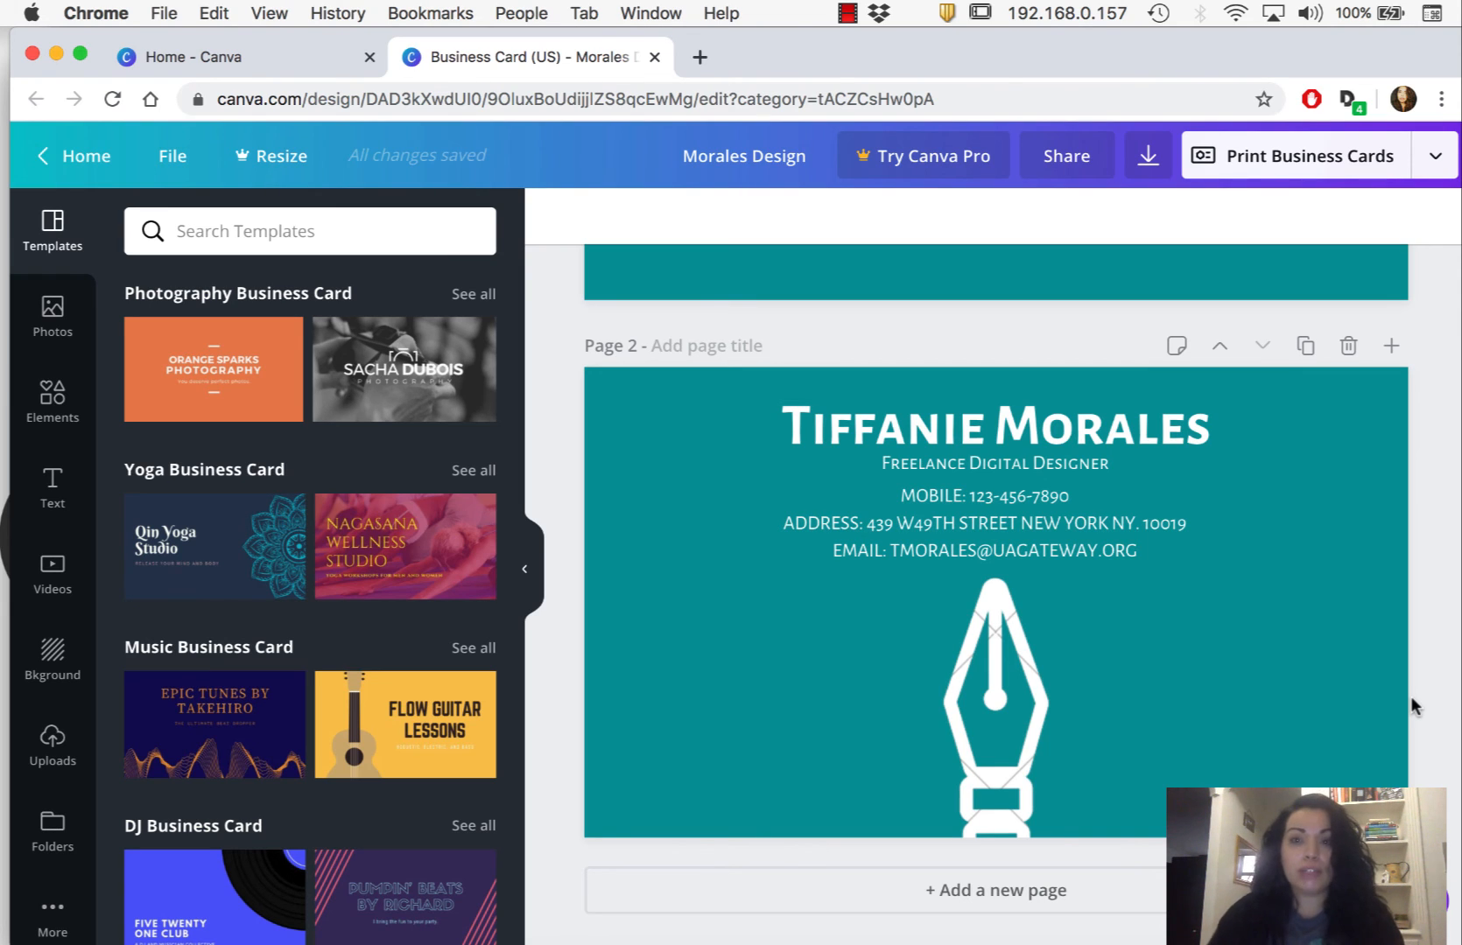
- Download all pages of the business card as a PDF Print file and dismiss the referral offer
{"action": "left_click", "coordinate": [1149, 166]}
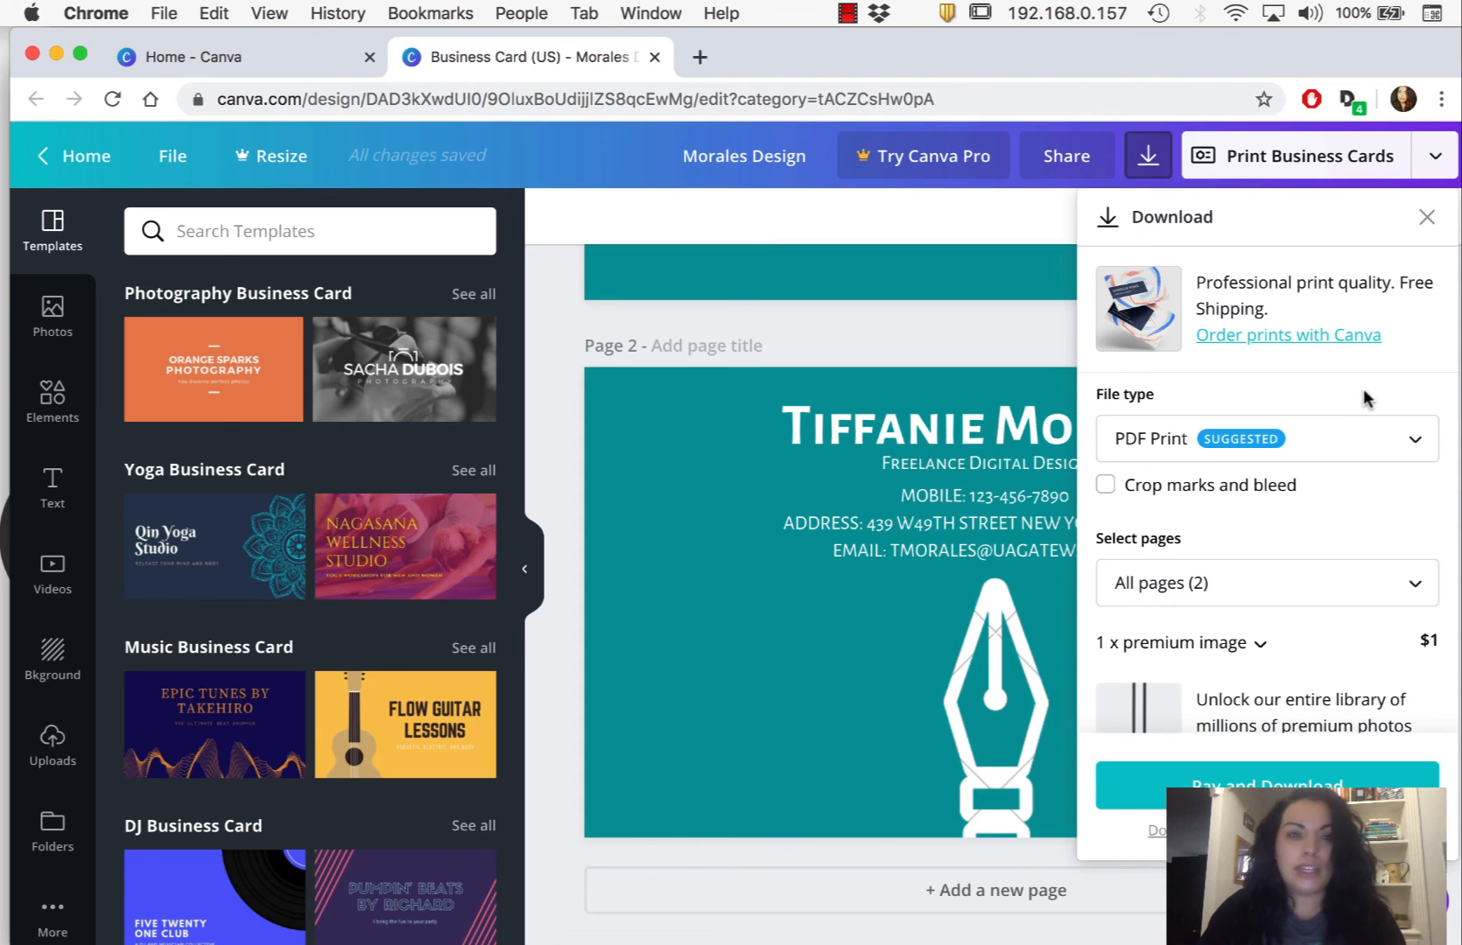
{"action": "scroll", "coordinate": [1367, 399], "scroll_direction": "down", "scroll_amount": 2}
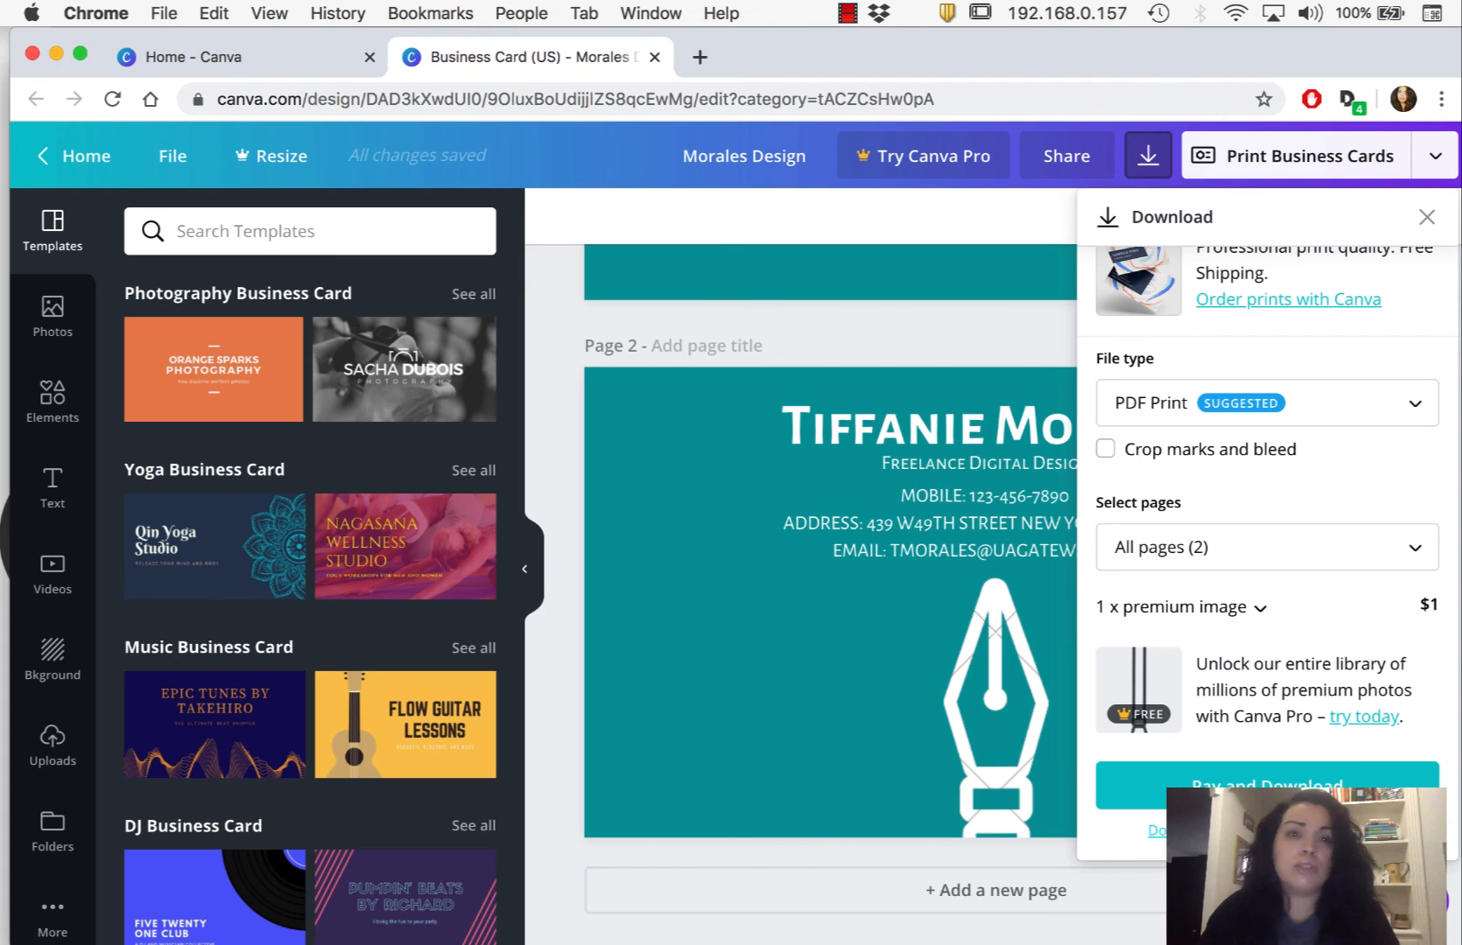
{"action": "left_click", "coordinate": [1267, 788]}
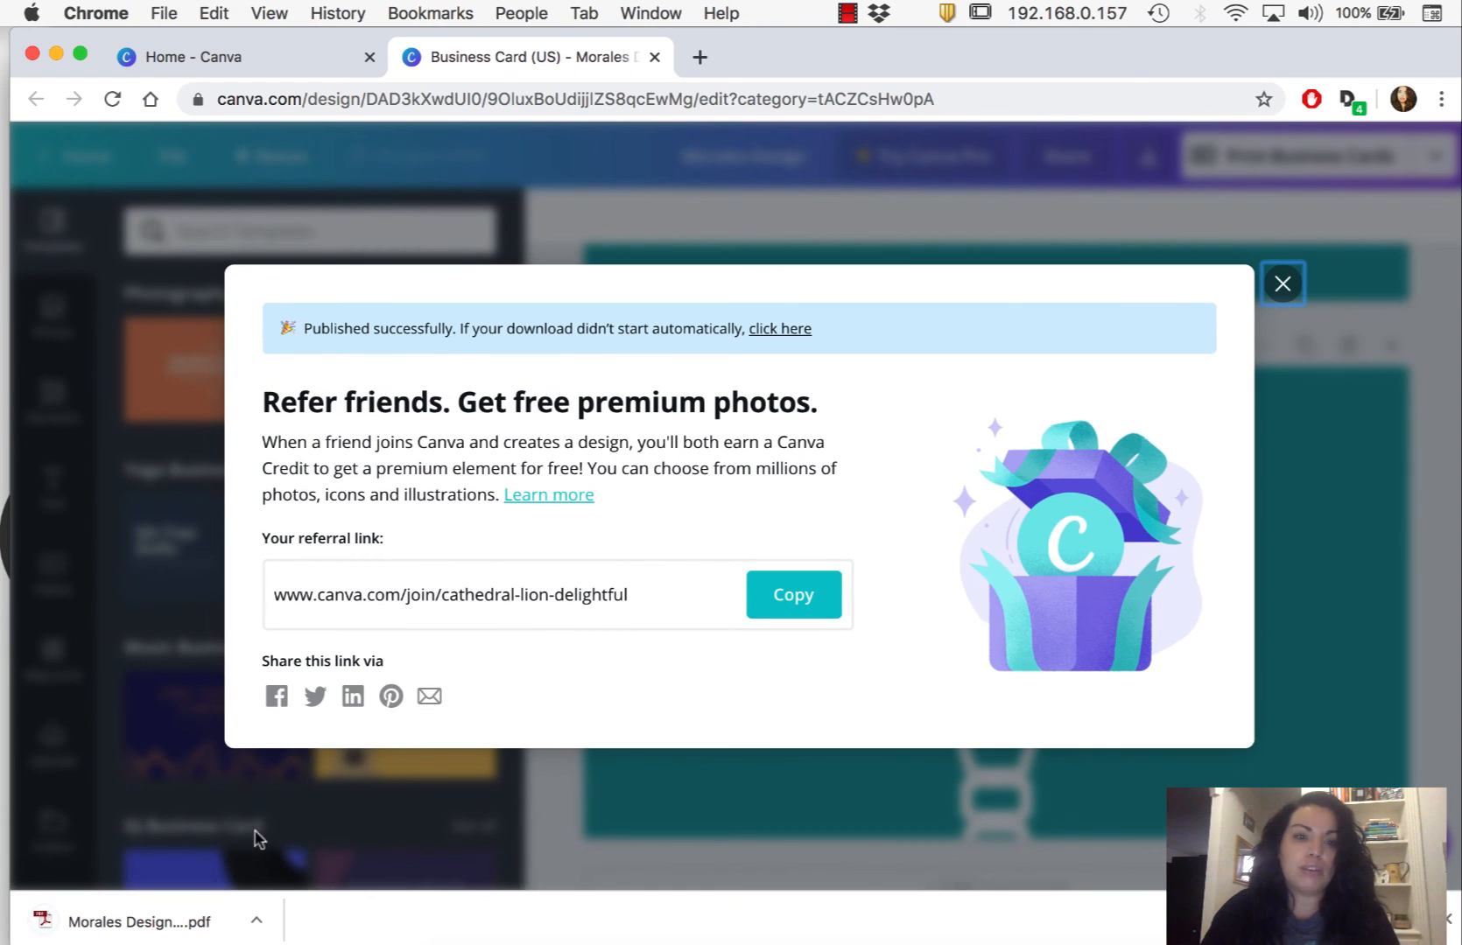
{"action": "left_click", "coordinate": [1284, 287]}
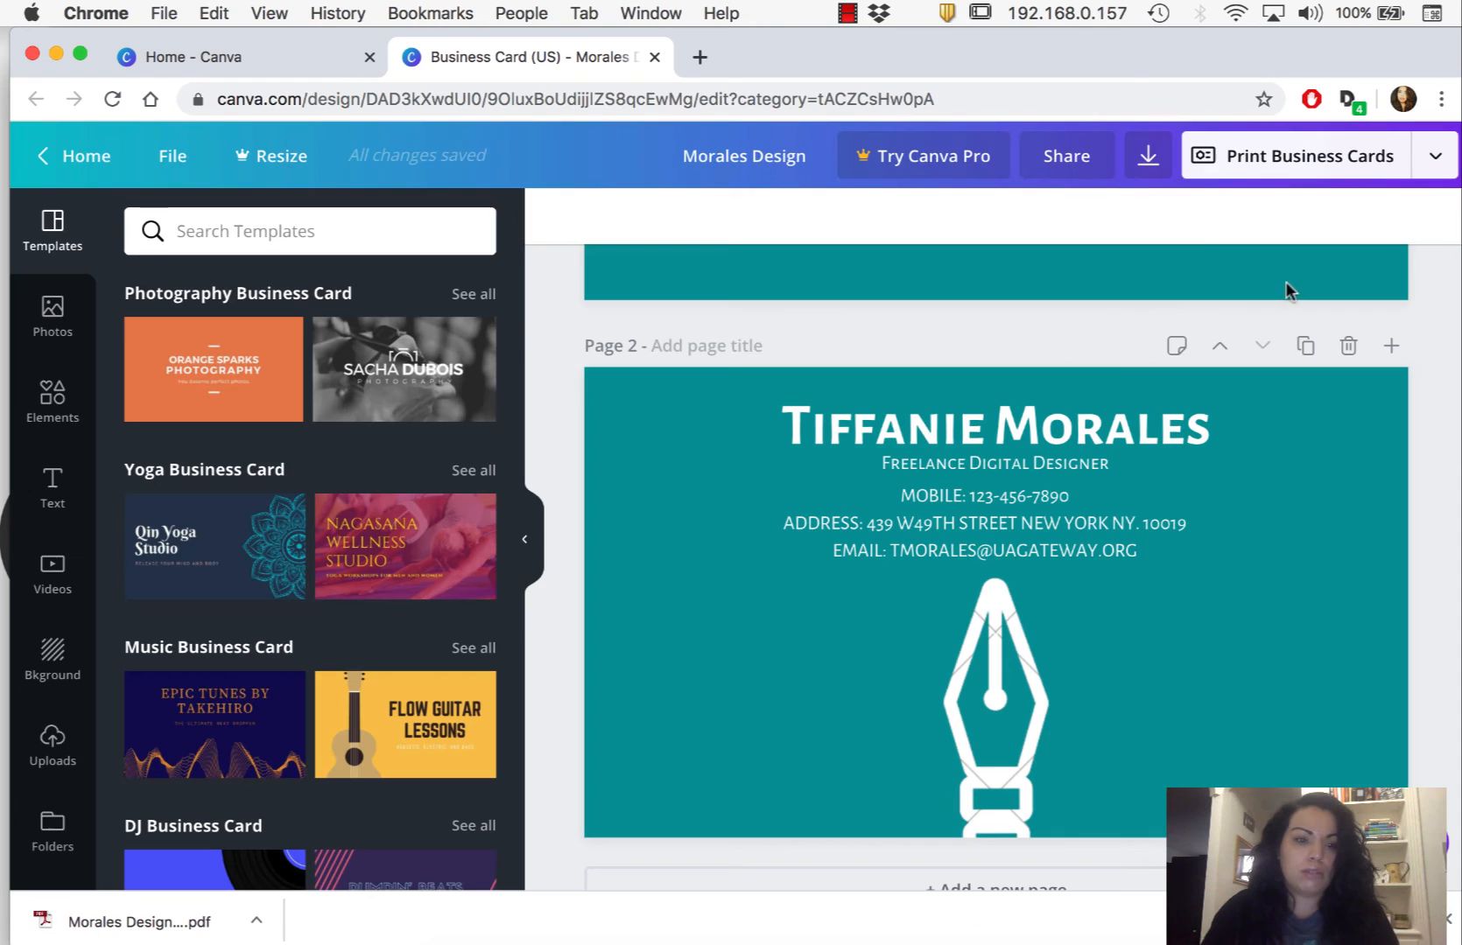
- Open the downloaded Morales Design PDF to check it, and return to the Canva design to review both pages
{"action": "left_click", "coordinate": [104, 928]}
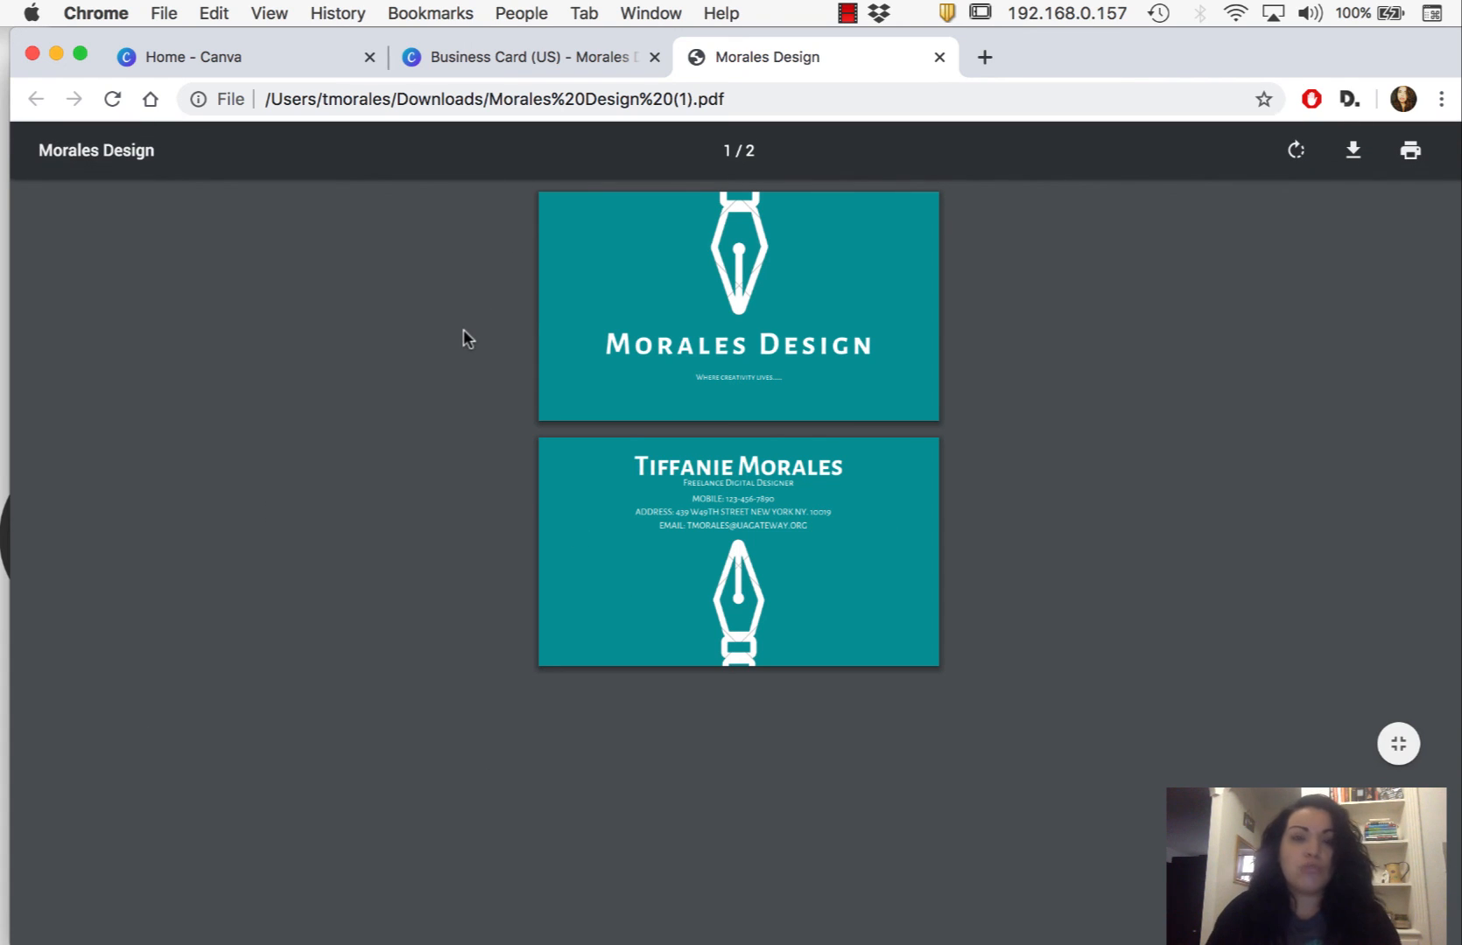
{"action": "left_click", "coordinate": [546, 65]}
{"action": "scroll", "coordinate": [1173, 555], "scroll_direction": "up", "scroll_amount": 6}
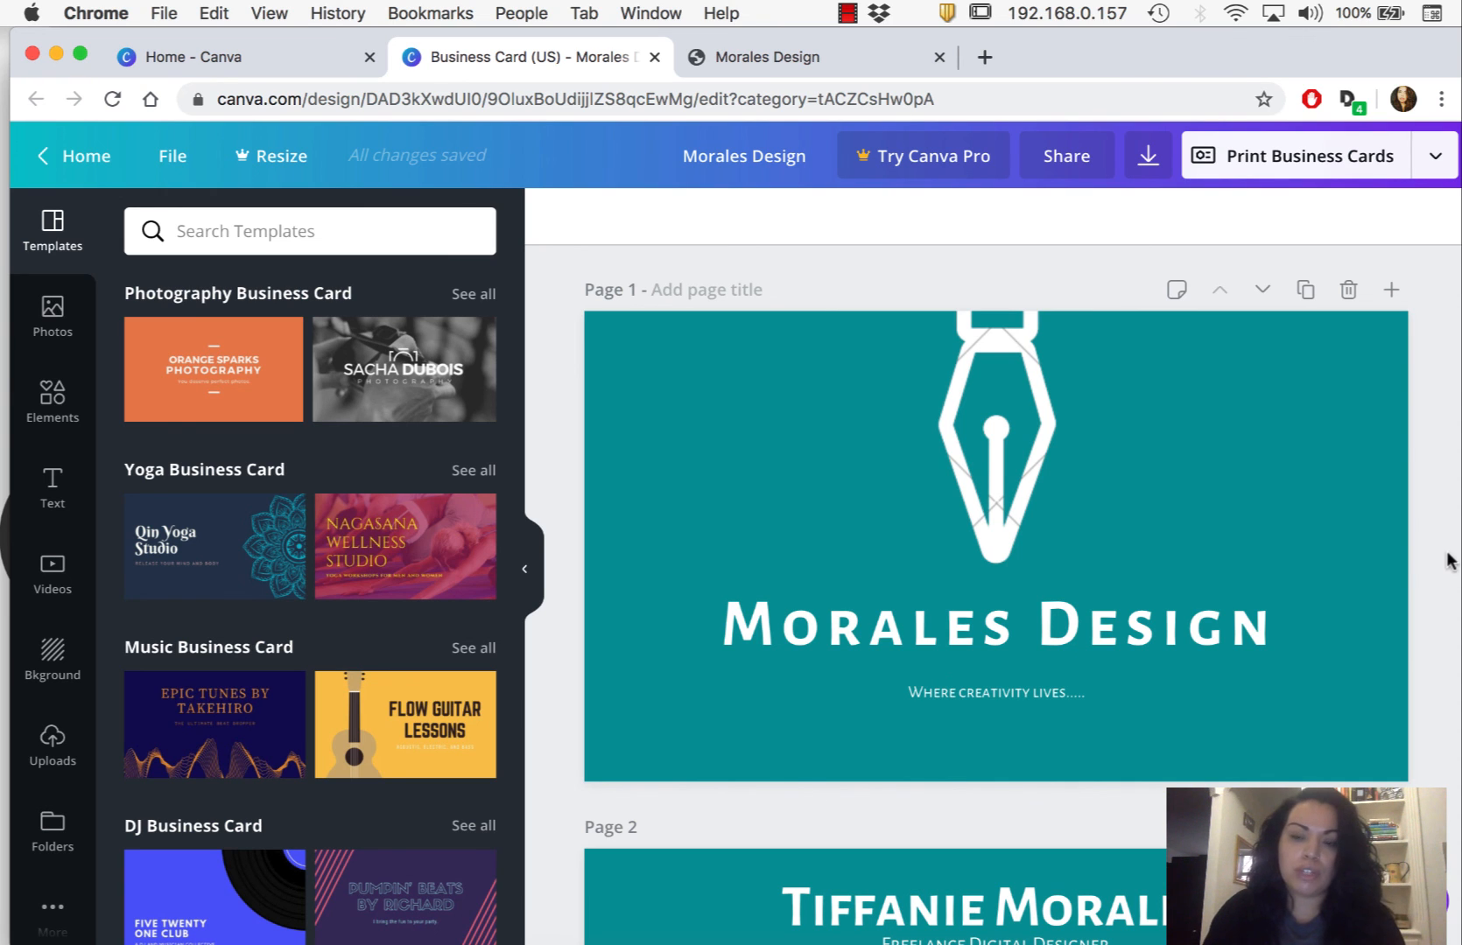
{"action": "scroll", "coordinate": [1451, 561], "scroll_direction": "down", "scroll_amount": 5}
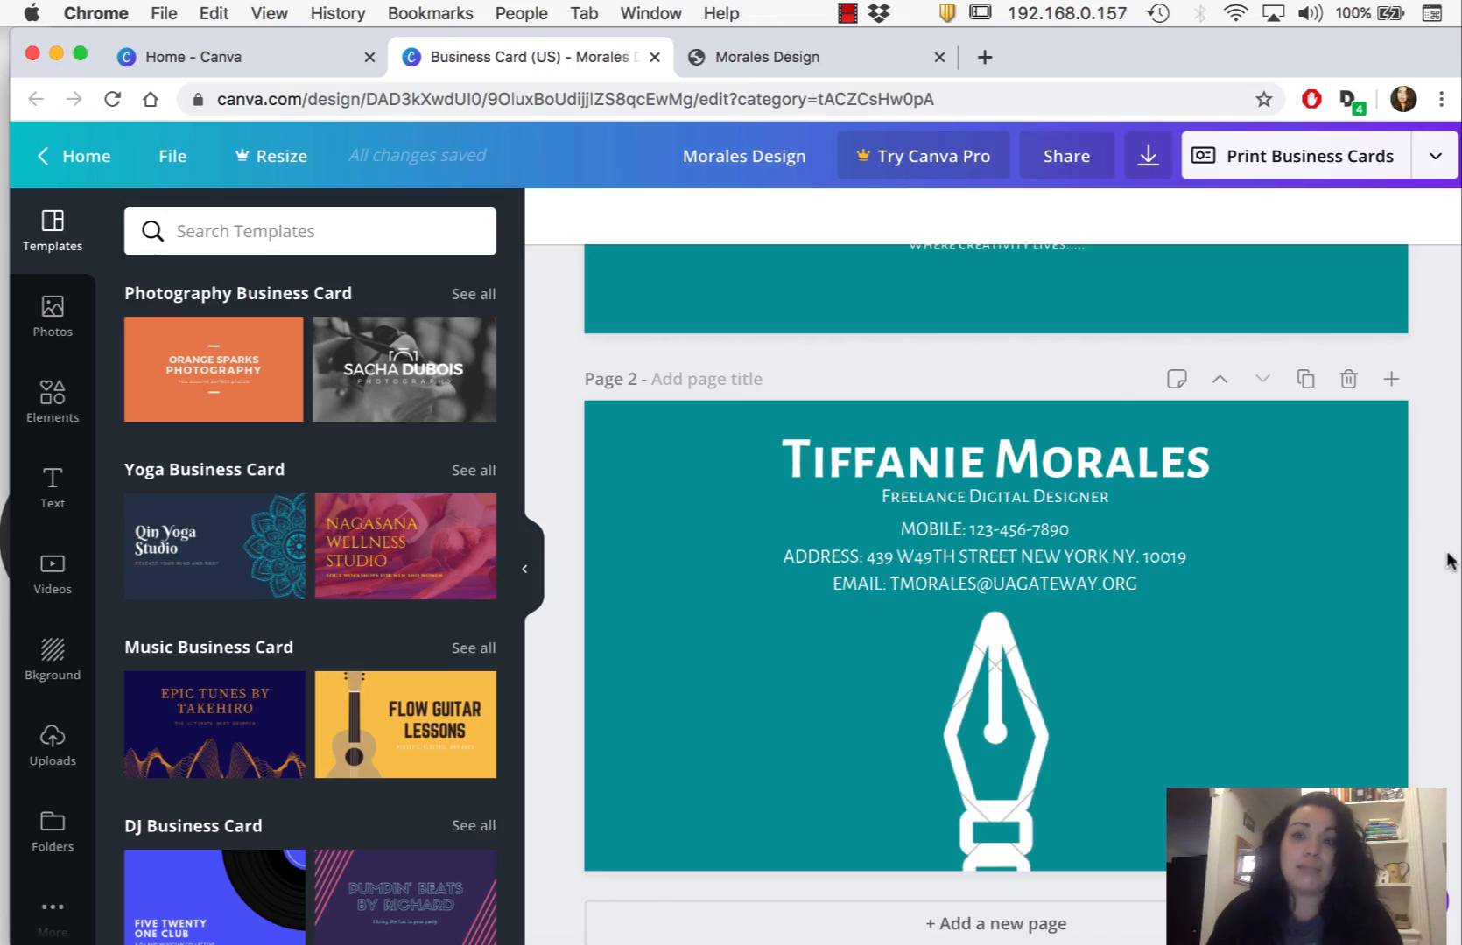